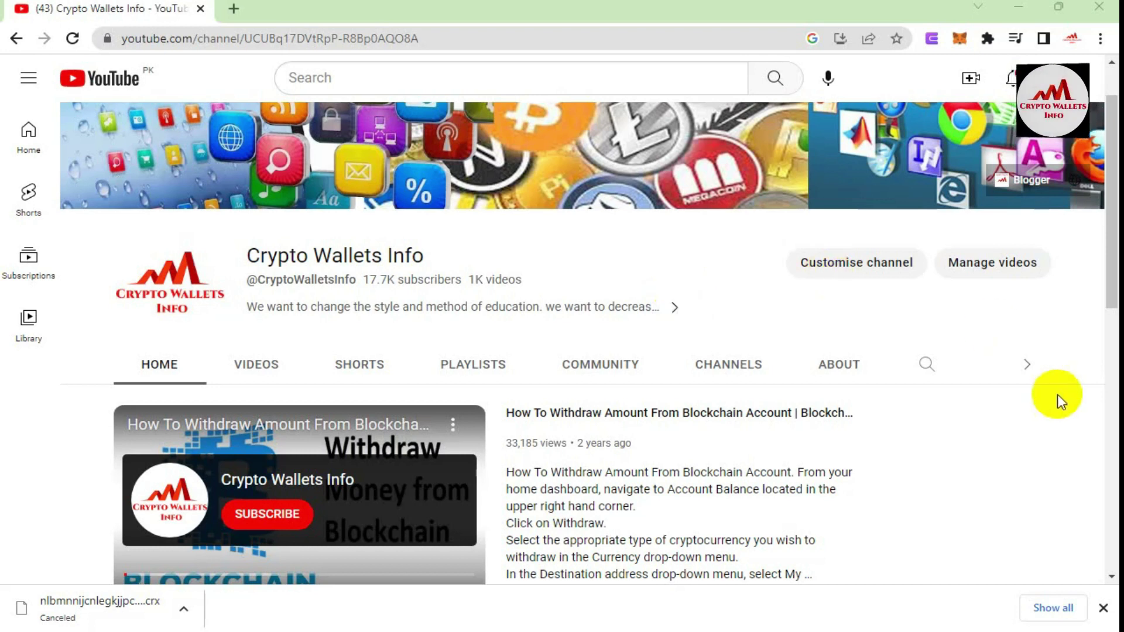
Close the canceled download bar and scroll through the Crypto Wallets Info channel home page.
left_click(1104, 609)
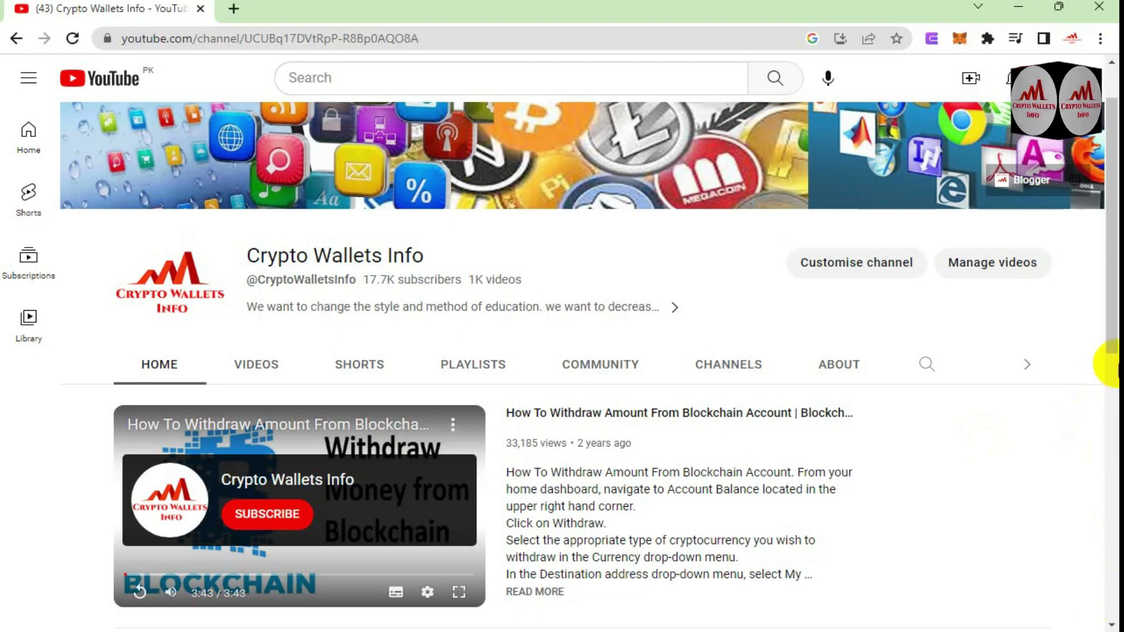
left_click_drag(1106, 214, 1107, 465)
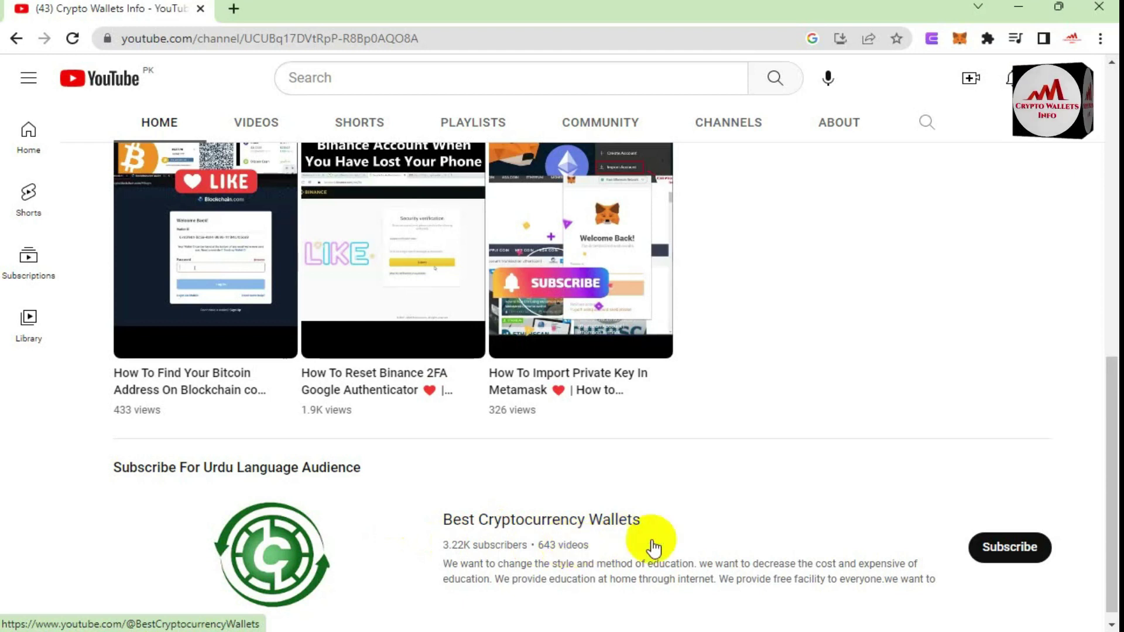
left_click_drag(1109, 414, 1108, 136)
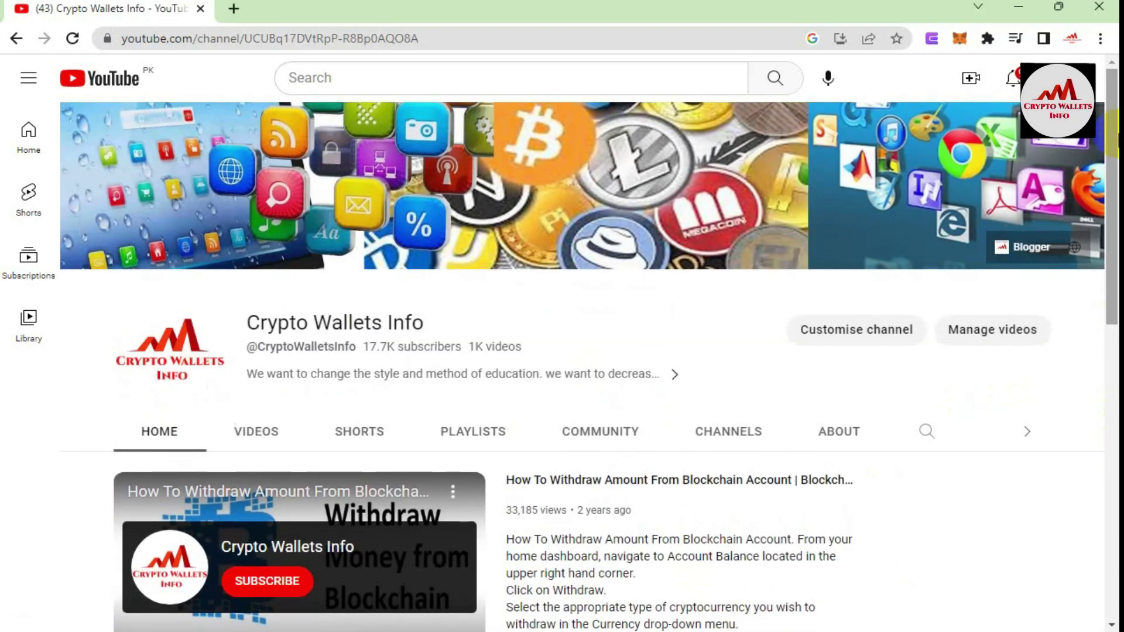
Open the Crypto Wallets Info Videos tab and browse its latest uploads.
left_click(257, 434)
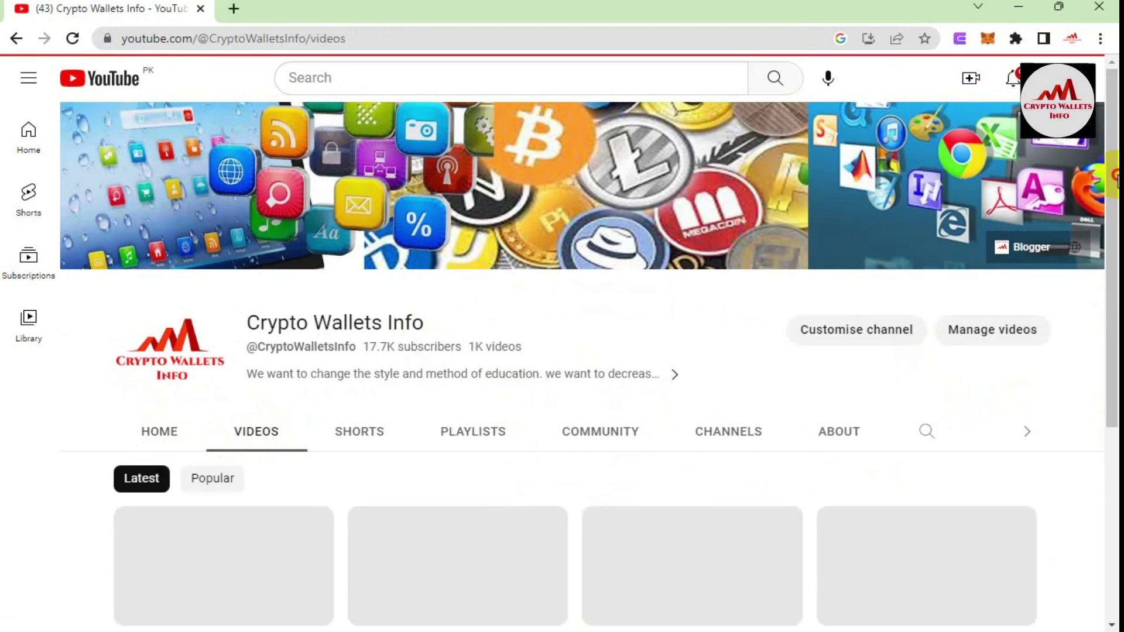
scroll(1116, 214, "down", 1)
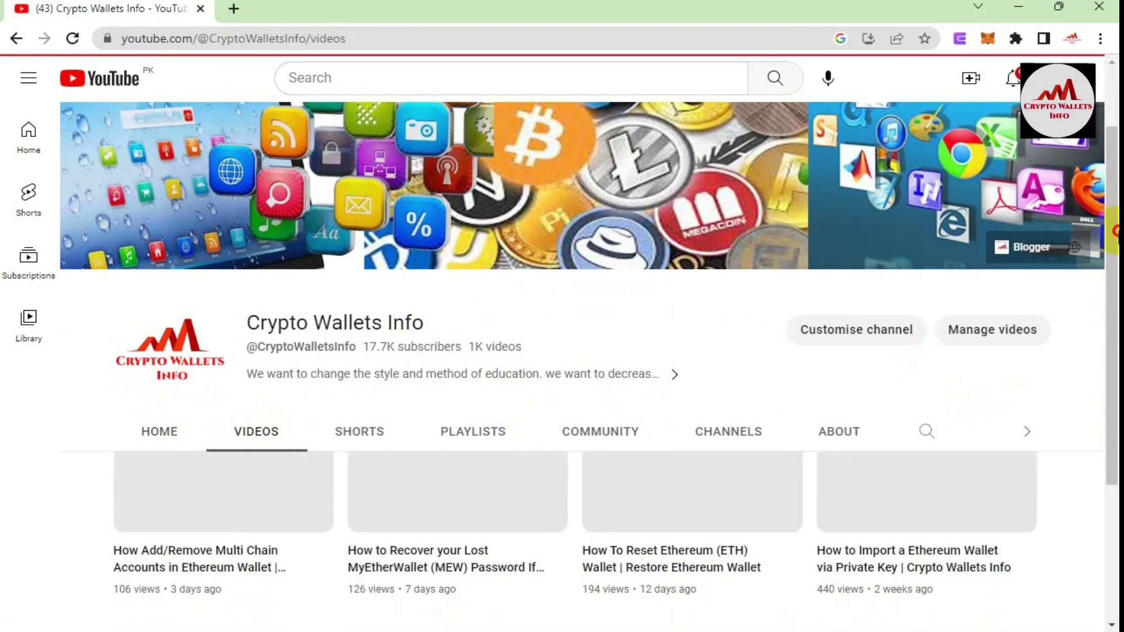
scroll(1115, 156, "up", 1)
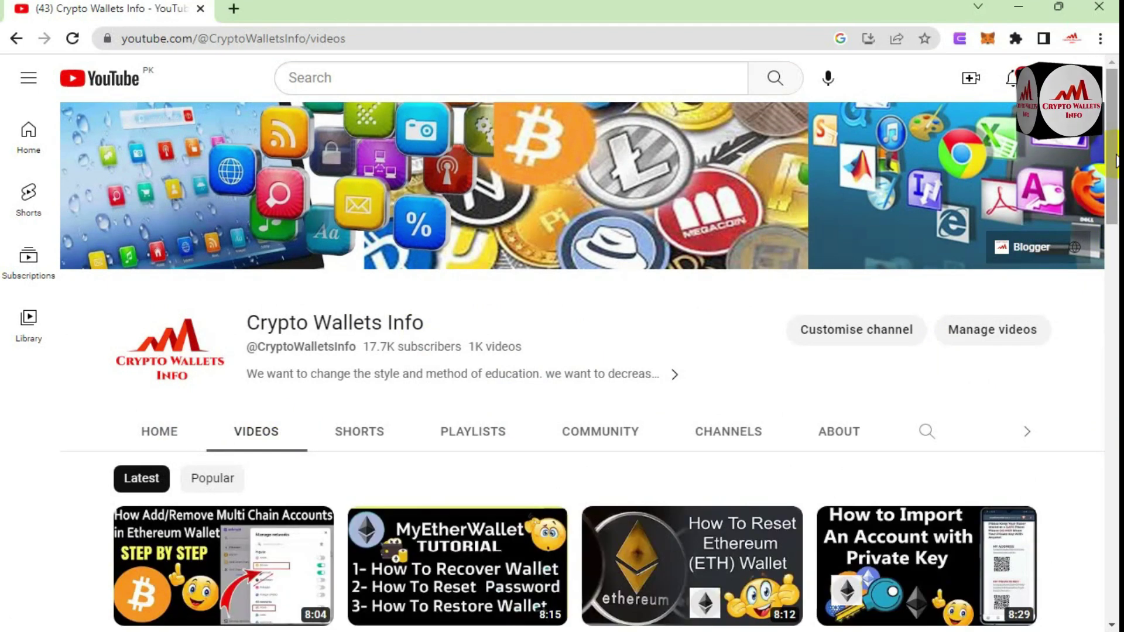
mouse_move(1116, 157)
left_mouse_down()
mouse_move(1116, 296)
mouse_move(1115, 152)
left_mouse_up()
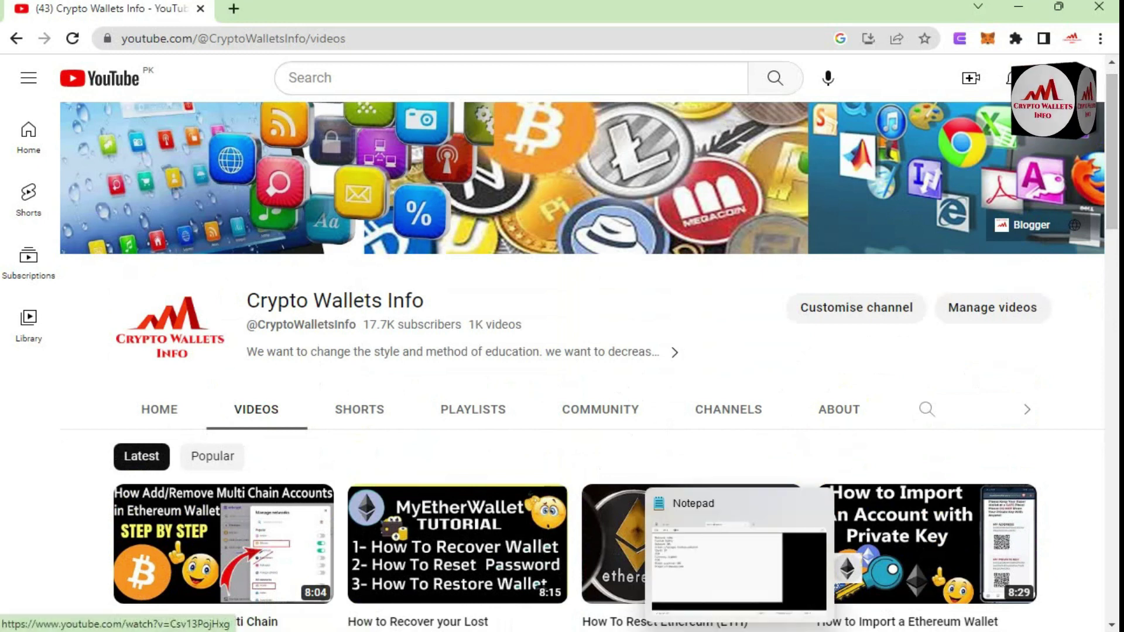
left_click(739, 631)
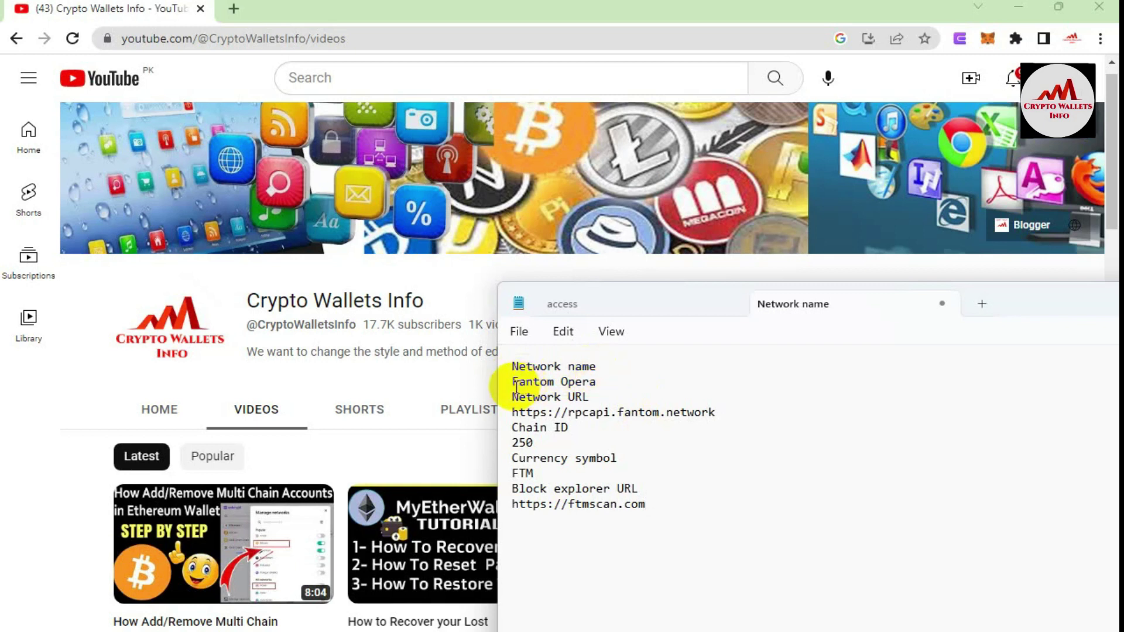
left_click_drag(513, 383, 555, 384)
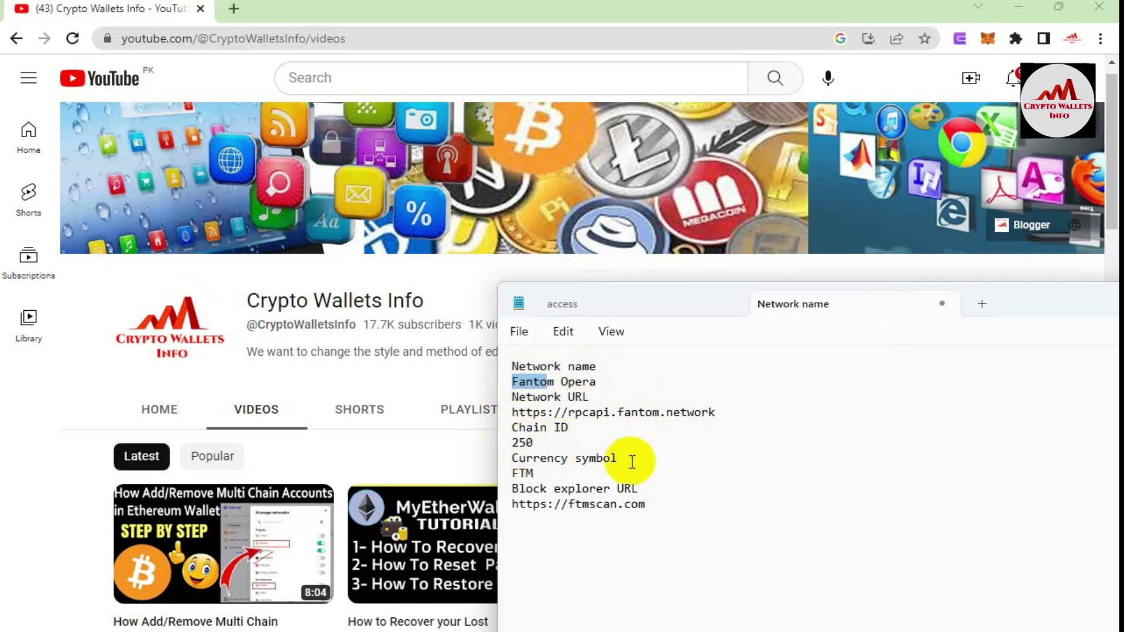
left_click_drag(659, 501, 526, 380)
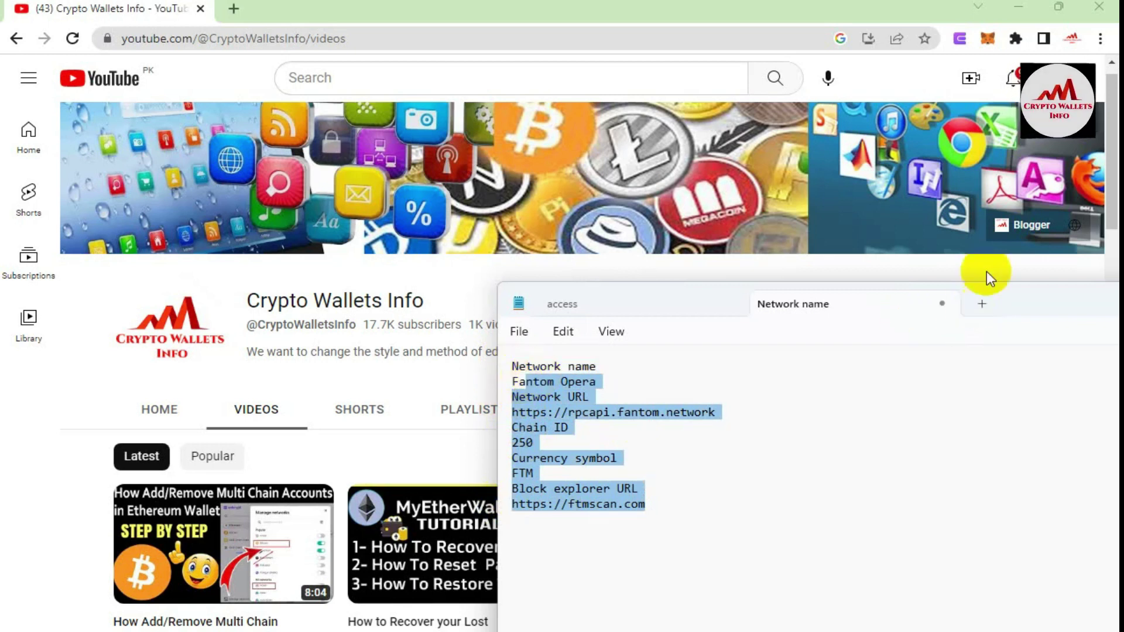
left_click(986, 272)
left_click_drag(809, 281, 894, 259)
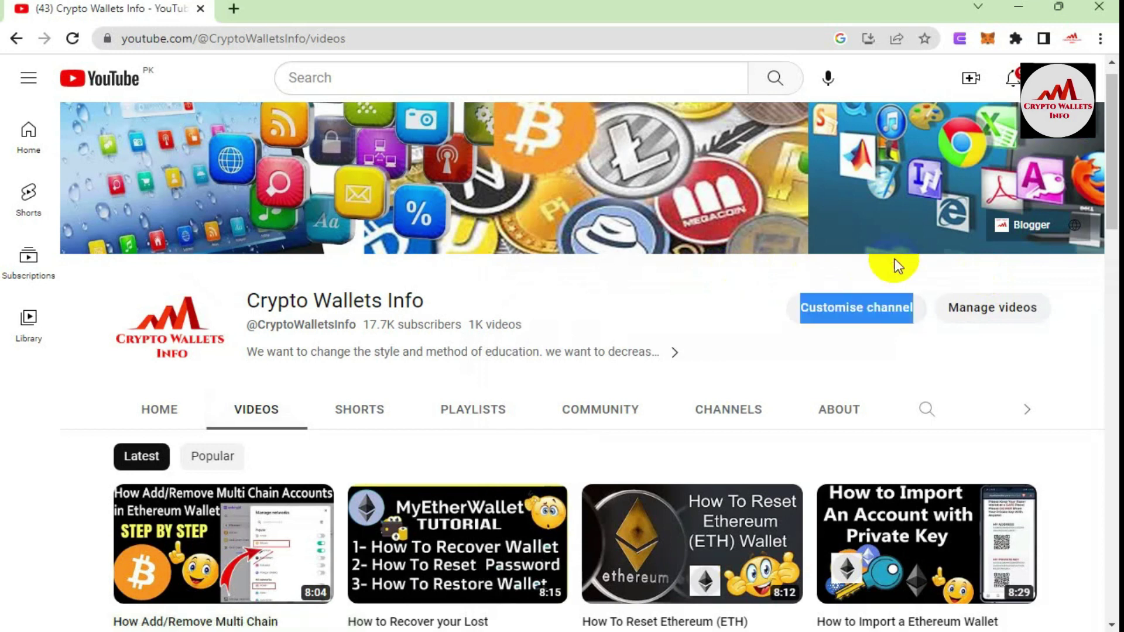
Open the Enkrypt extension and unlock it with the wallet password.
left_click(962, 39)
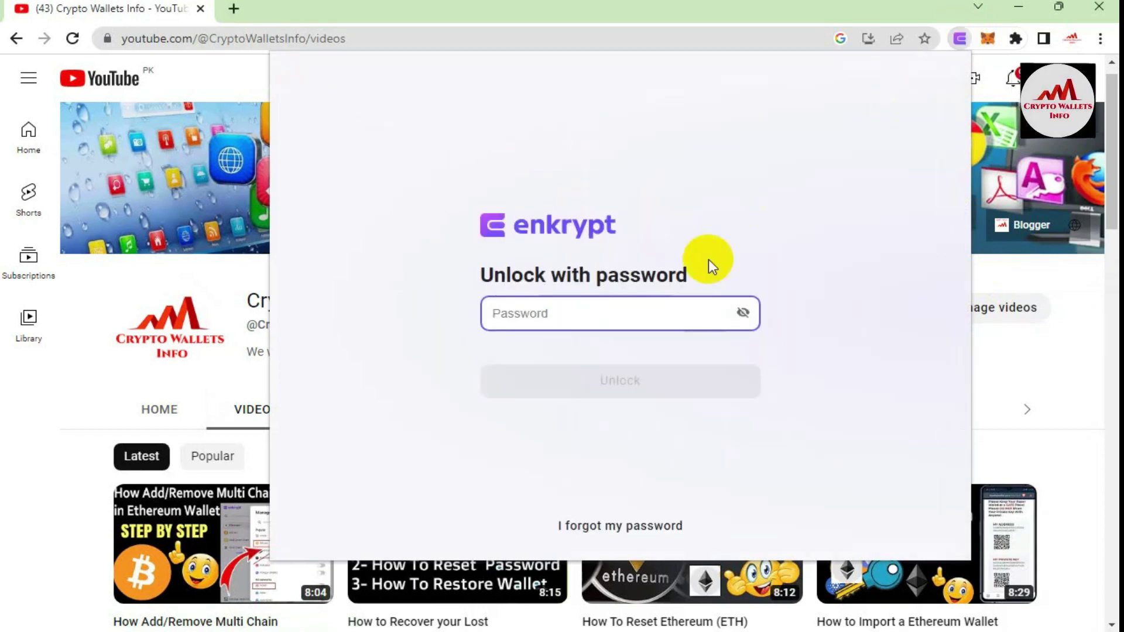
left_click(542, 318)
type("•")
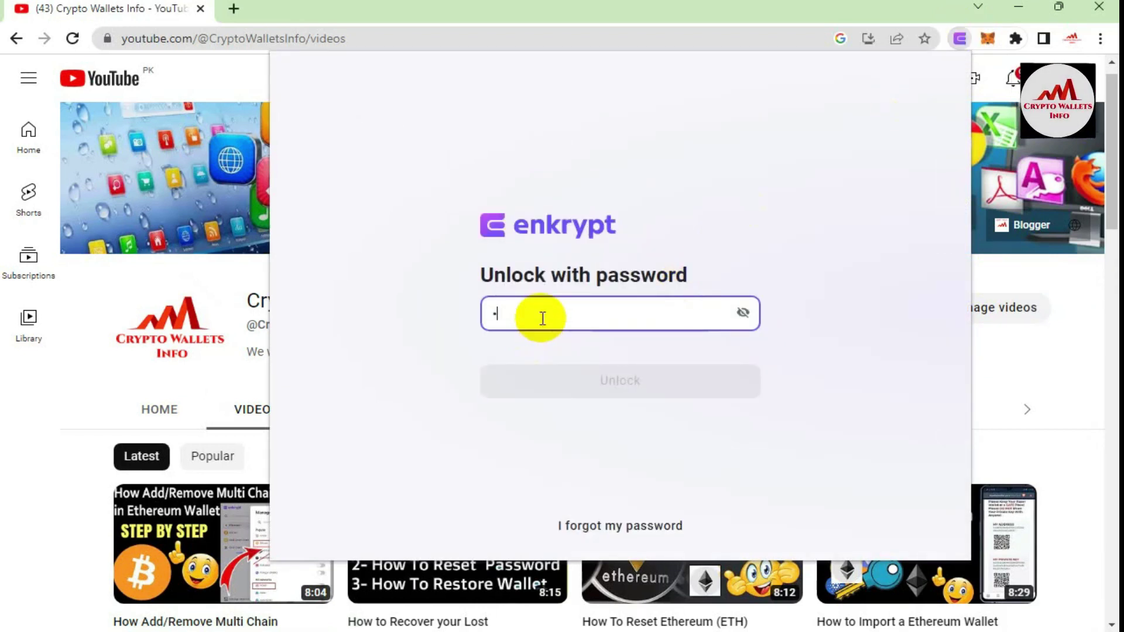
type("••••")
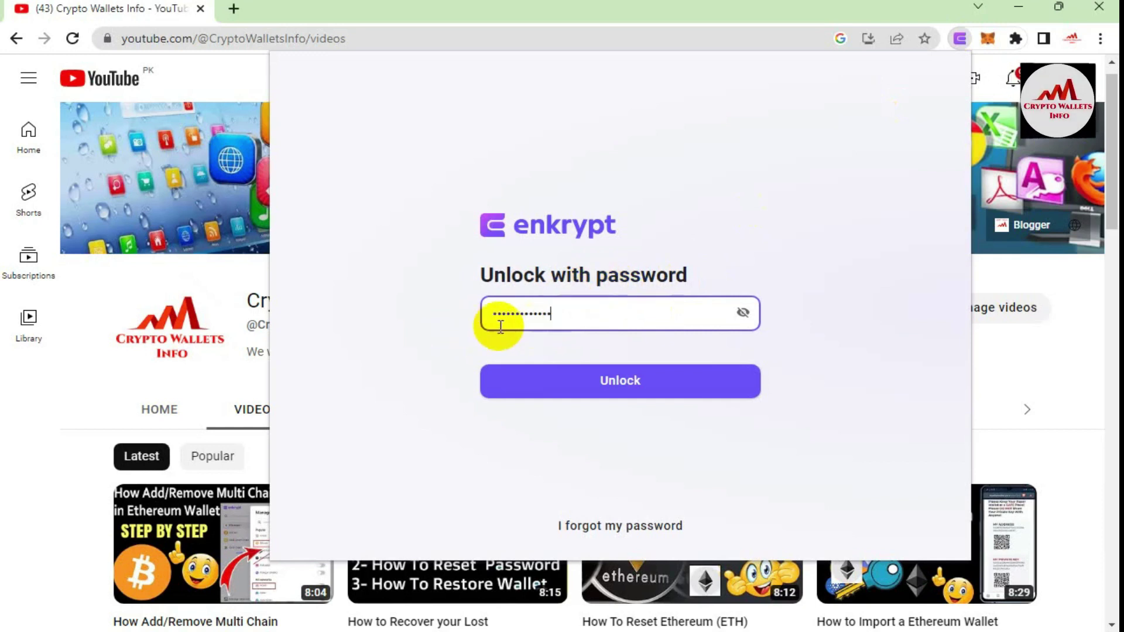
left_click(610, 382)
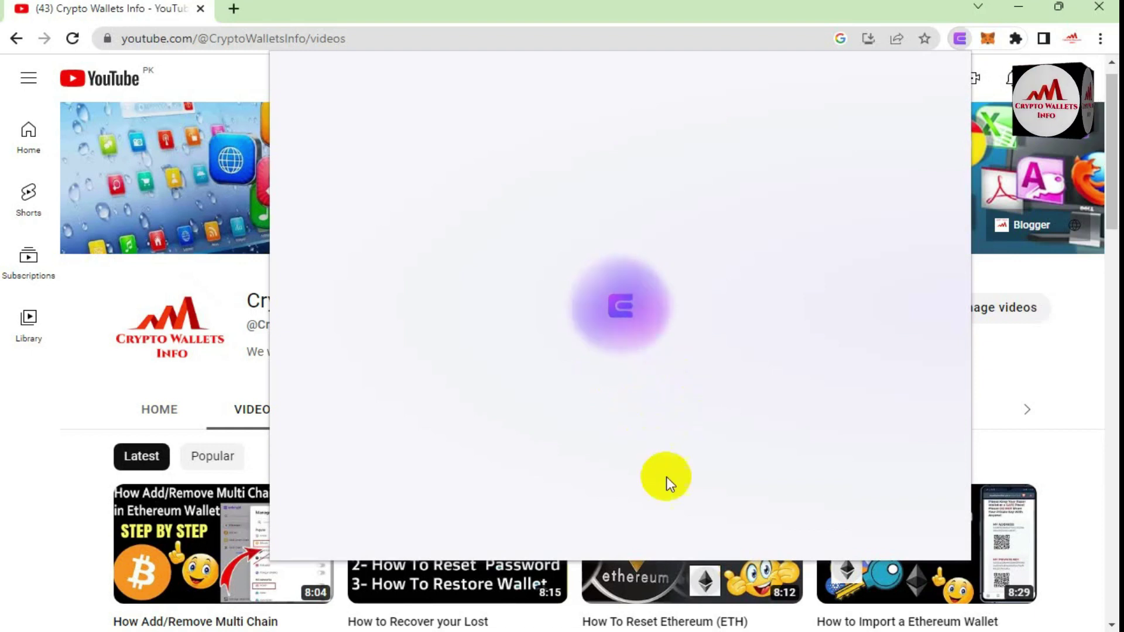
Switch to Notepad and select 'Fantom Opera' in the saved Fantom network details.
key("alt+Tab")
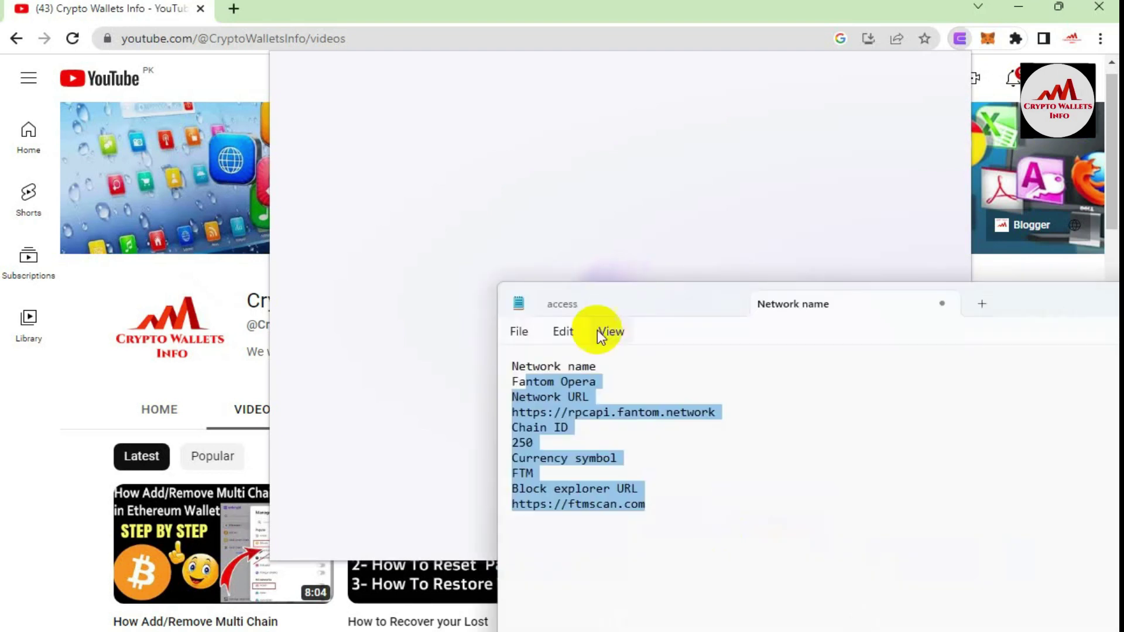
left_click(609, 383)
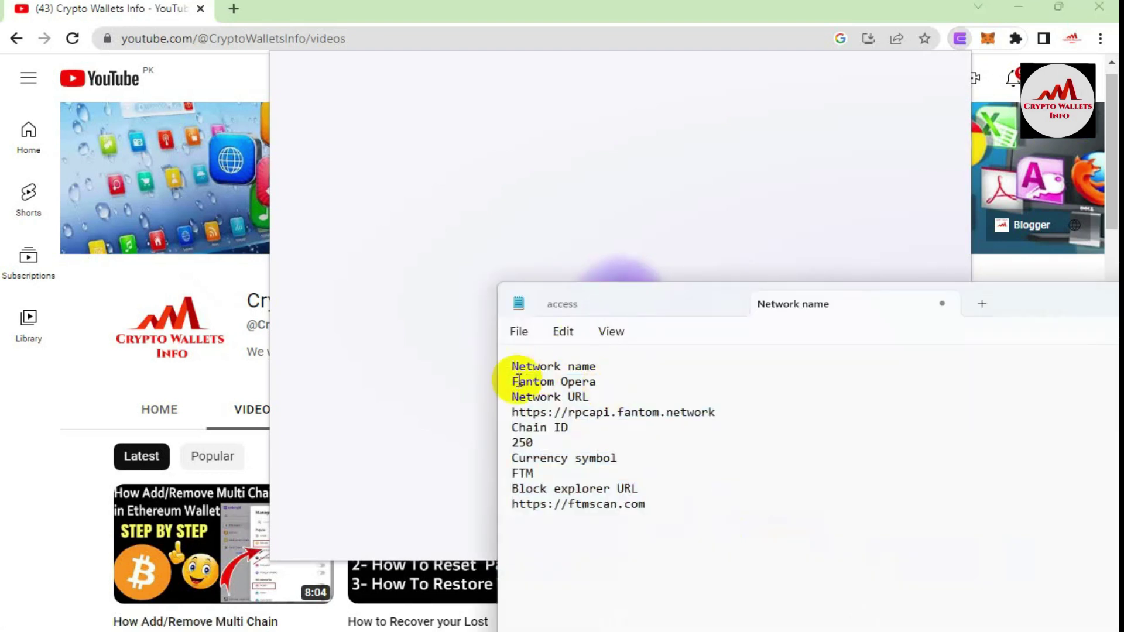
left_click_drag(514, 381, 598, 383)
key("ctrl+c")
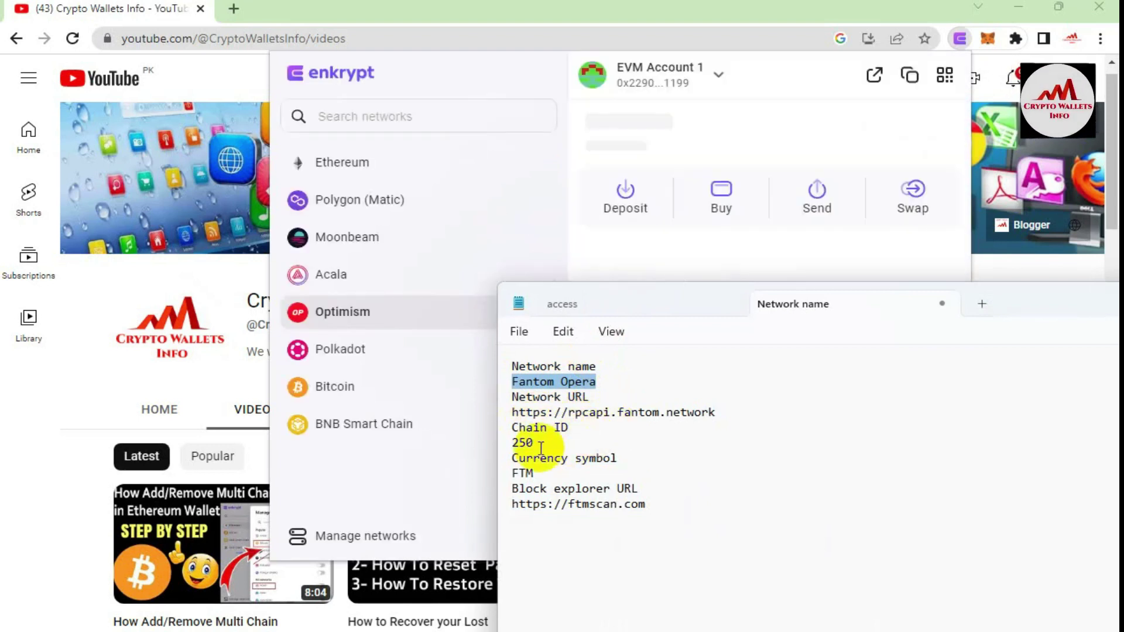
Select Optimism in Enkrypt and open Manage networks to review popular and all networks.
left_click(576, 195)
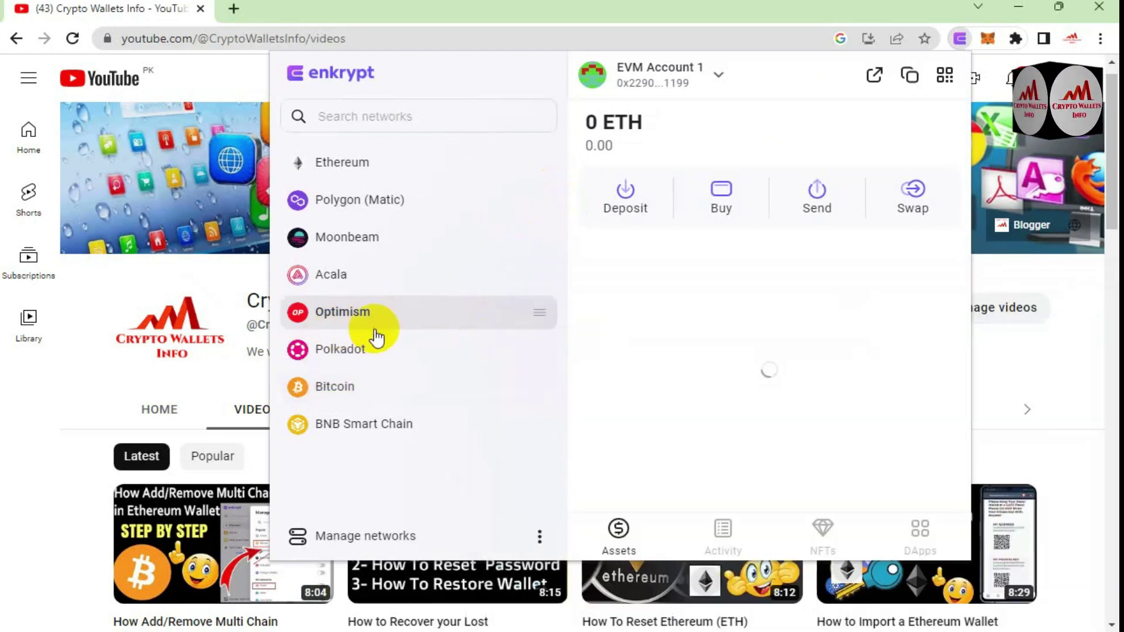
left_click(396, 309)
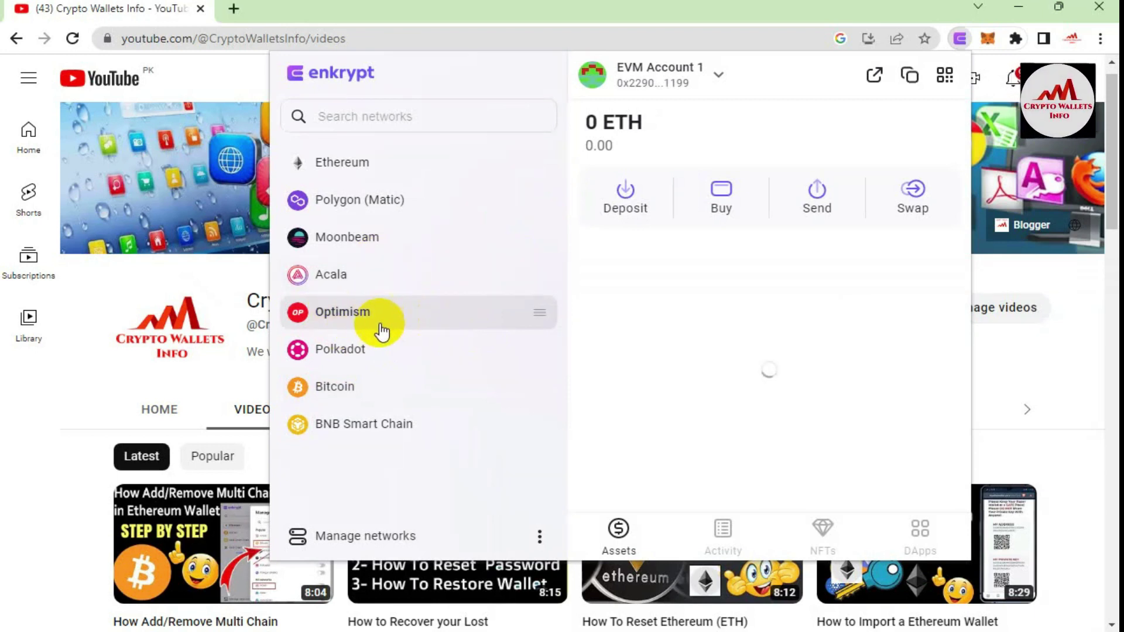
left_click(375, 538)
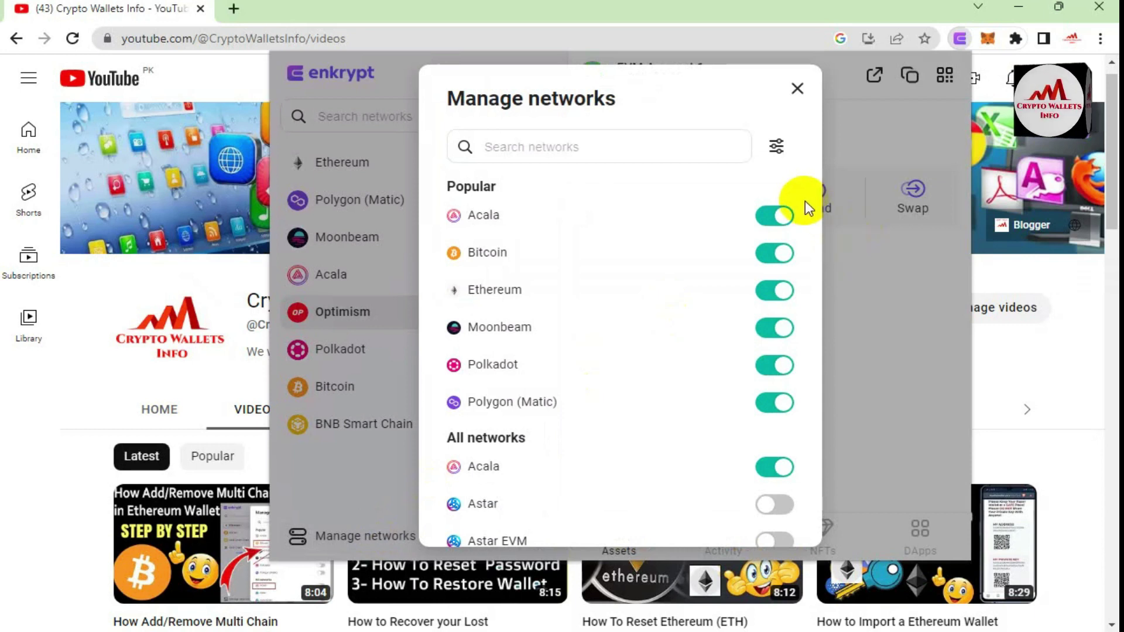
scroll(808, 208, "down", 3)
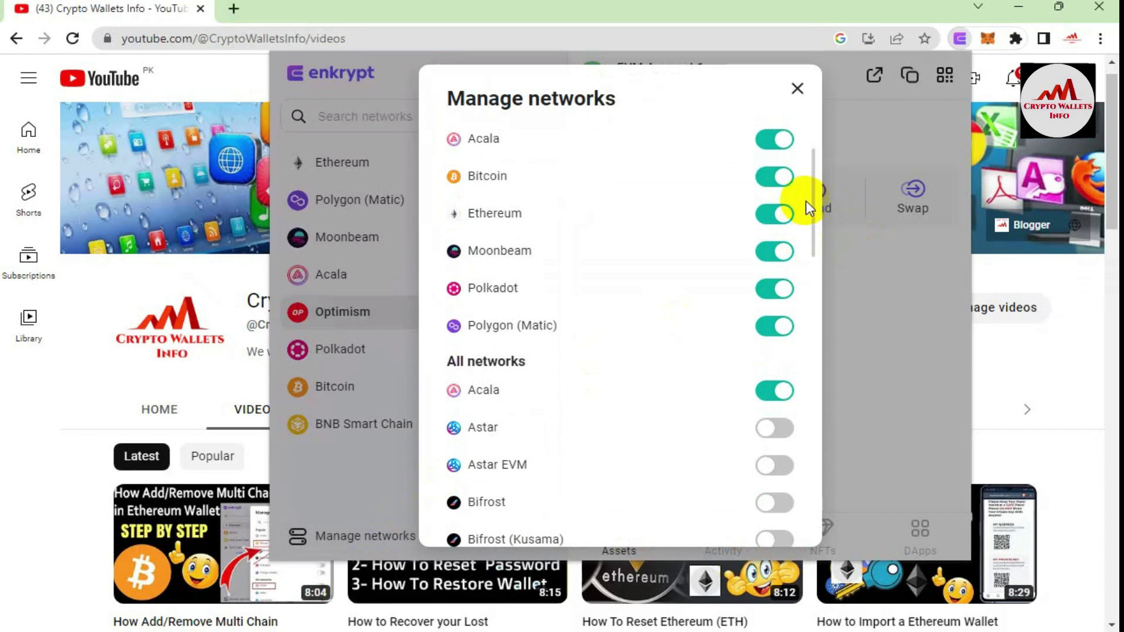
scroll(807, 208, "up", 3)
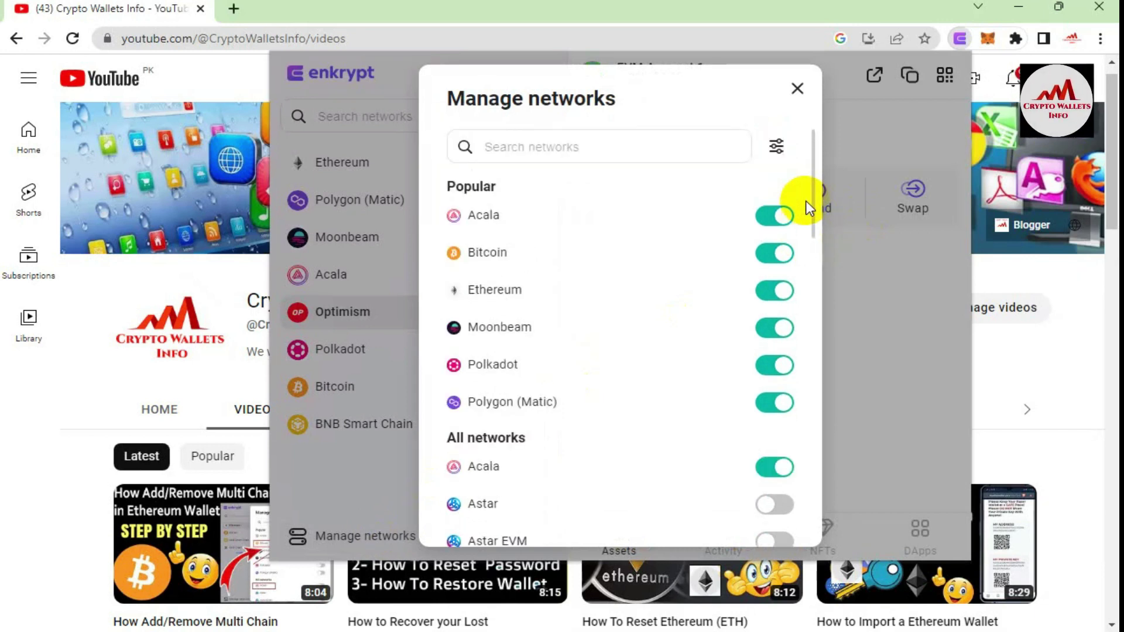
Choose Custom network from the settings menu beside the network search box.
left_click(778, 150)
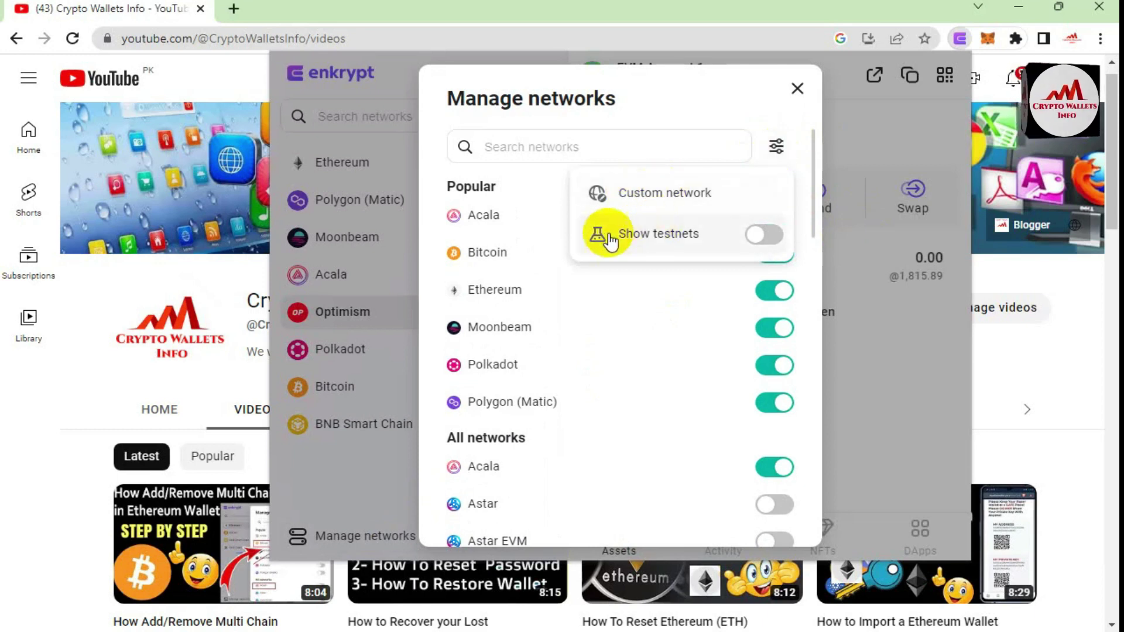
left_click(696, 194)
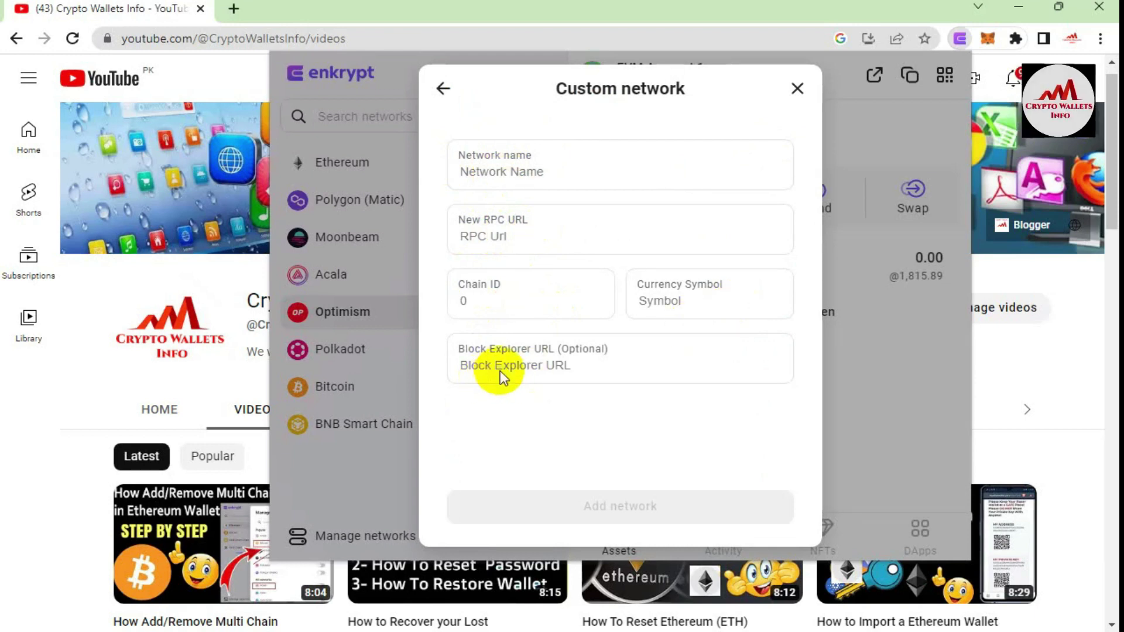
Name the custom network 'Fantom Mainnet' by pasting Fantom Opera and replacing 'Opera'.
left_click(516, 175)
key("ctrl+v")
left_click_drag(555, 171, 509, 175)
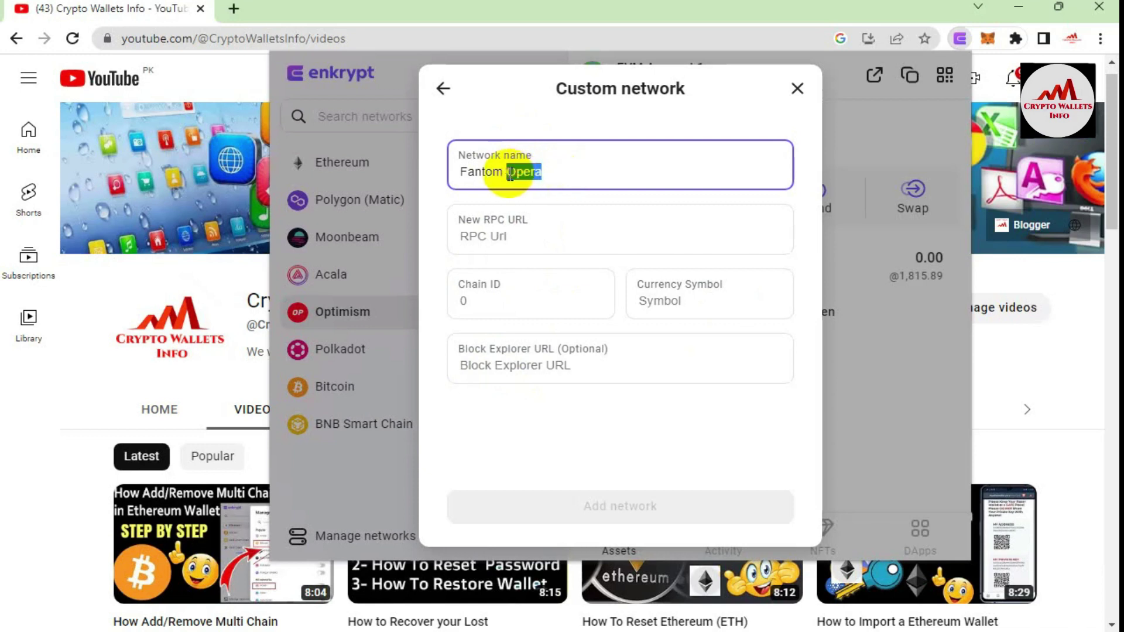
type("Main")
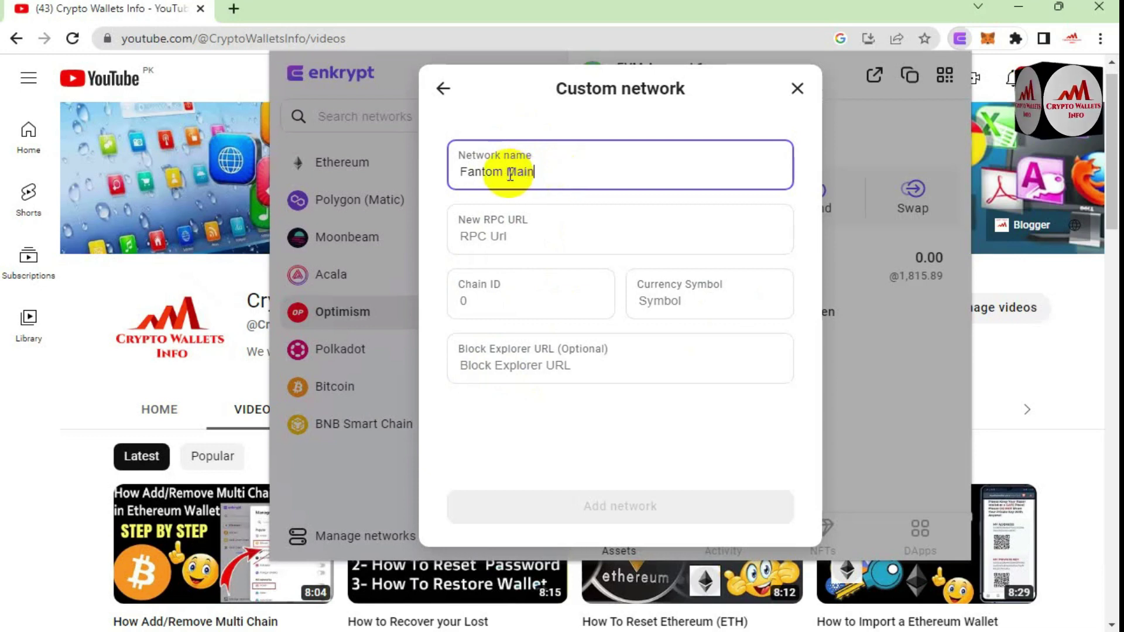
type("net")
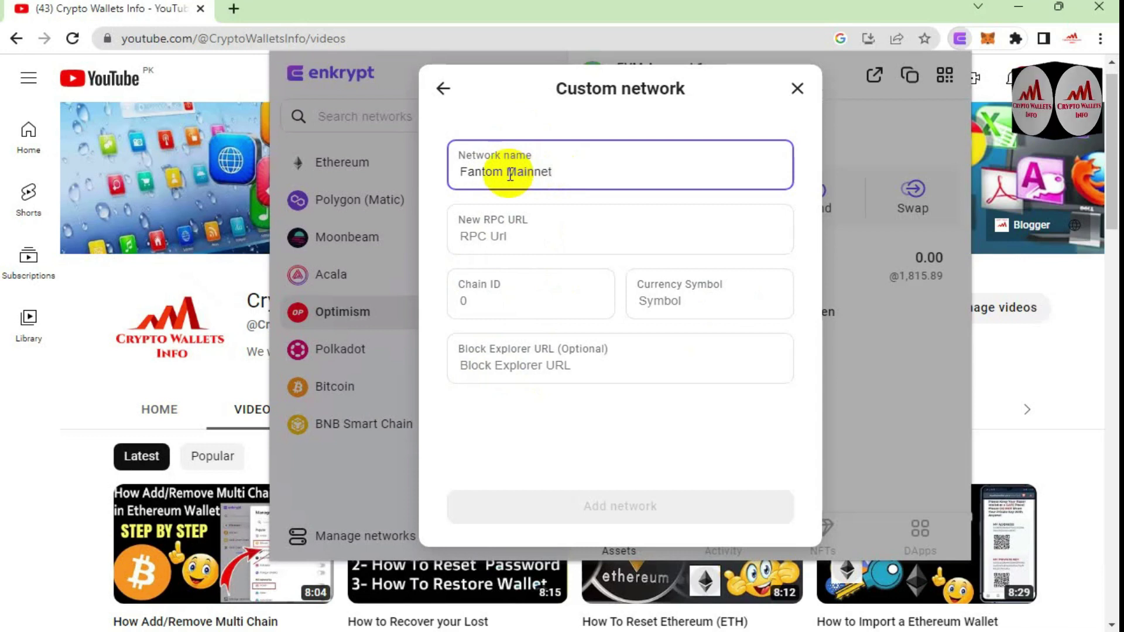
left_click(530, 248)
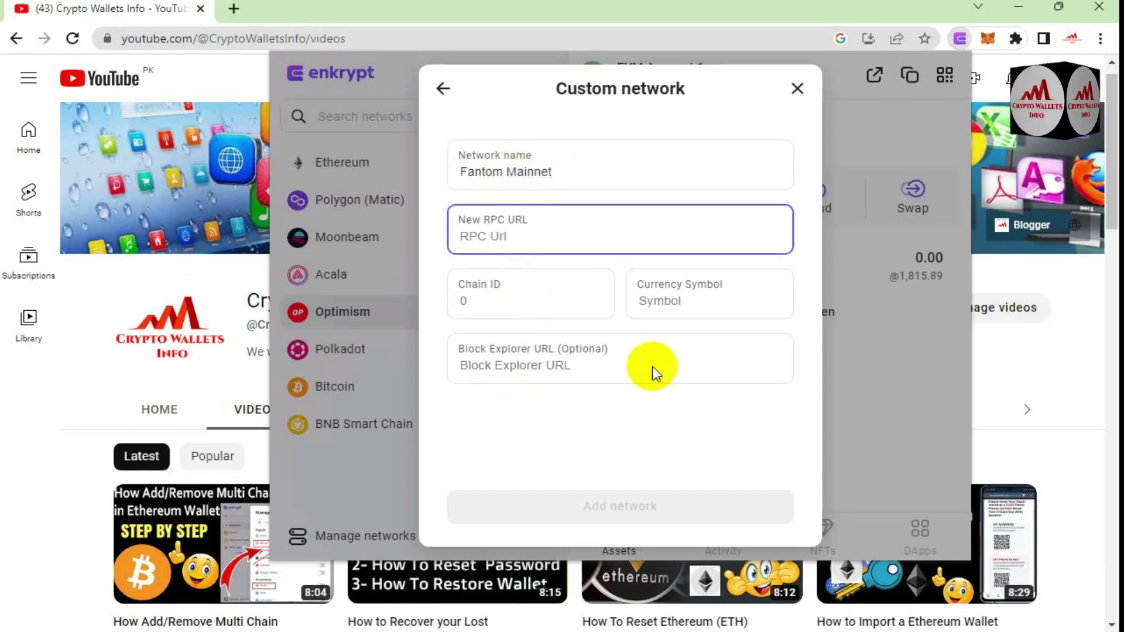
left_click(729, 622)
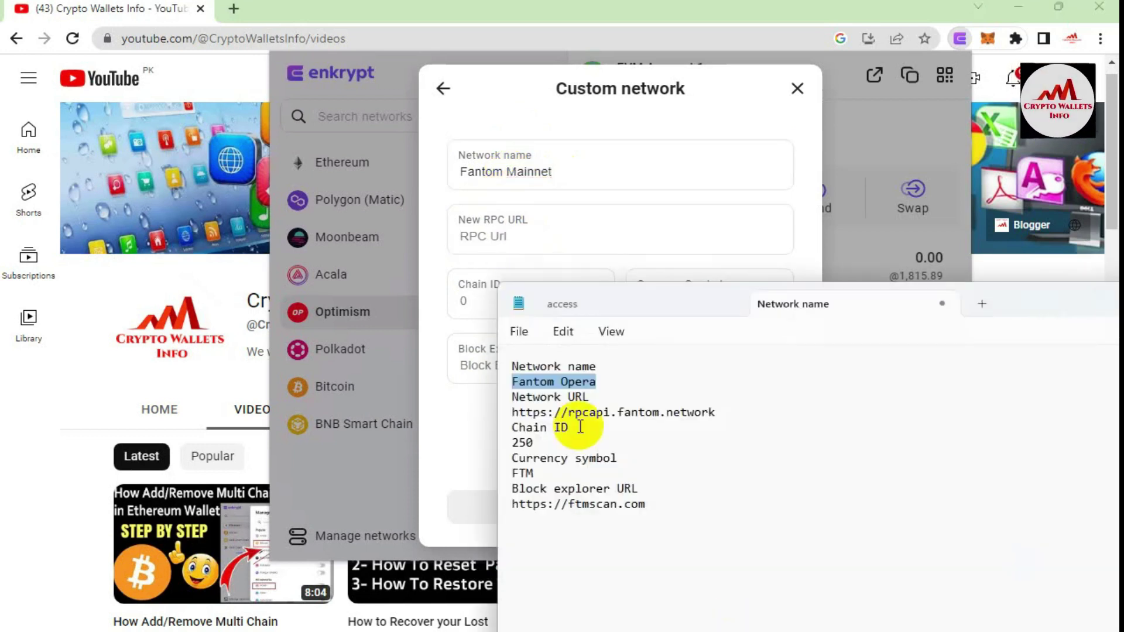
left_click_drag(512, 412, 734, 409)
key("ctrl+c")
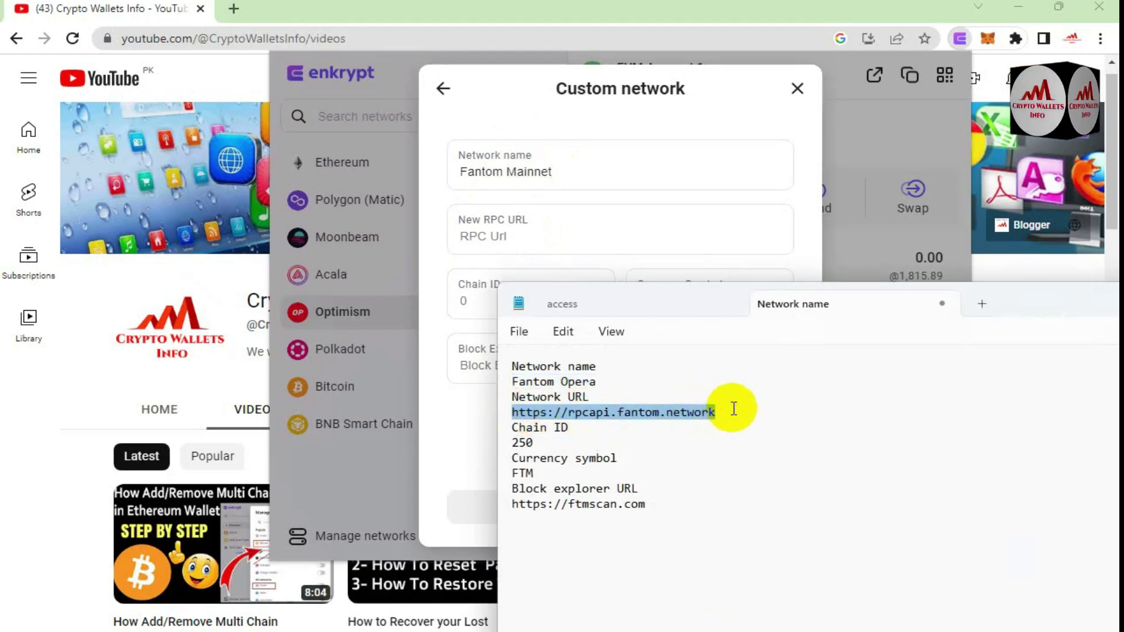
left_click(628, 198)
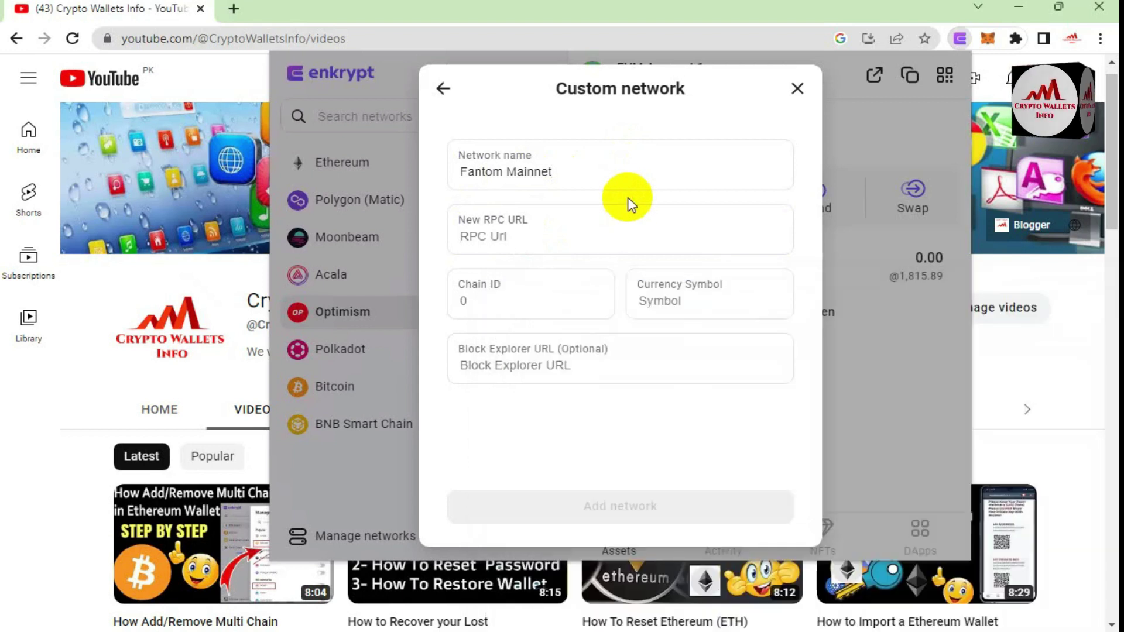
left_click(558, 240)
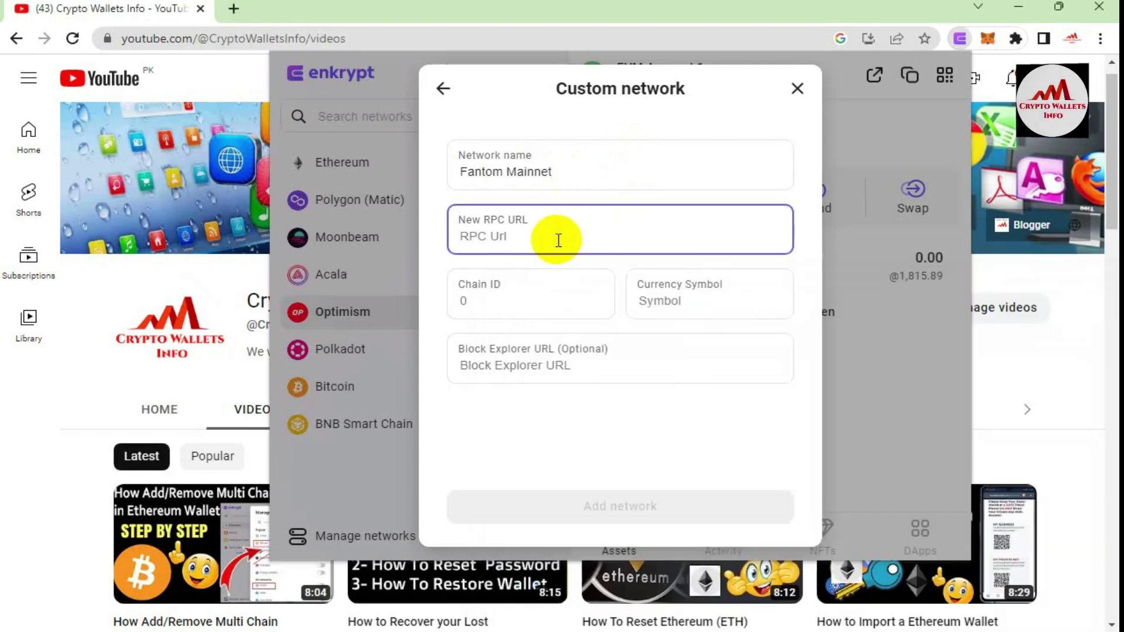
key("ctrl+v")
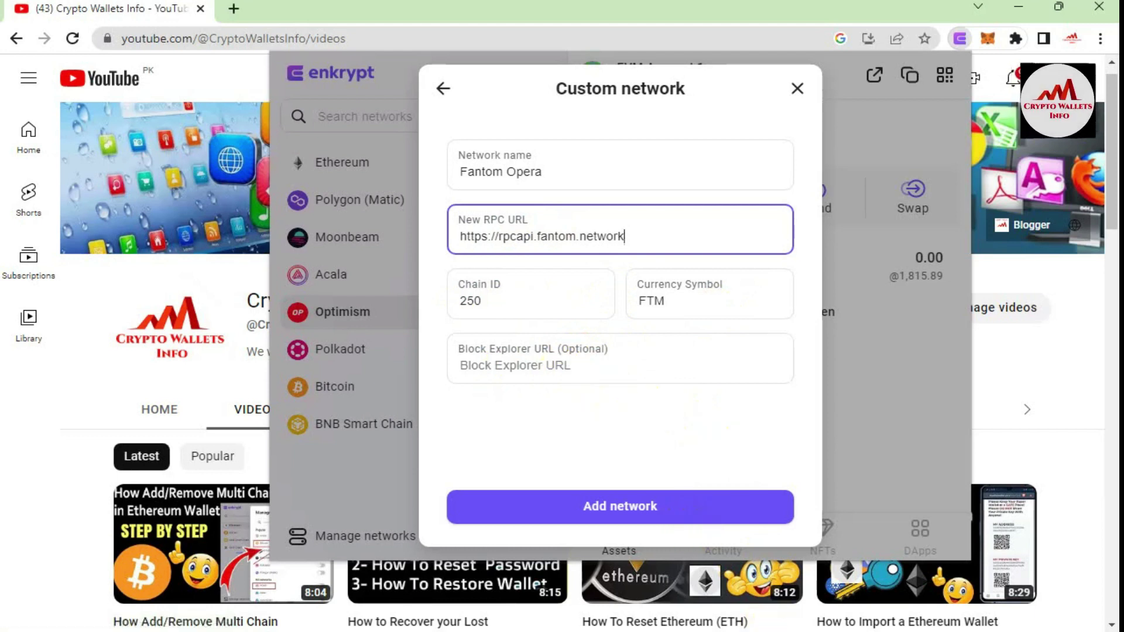
left_click(740, 630)
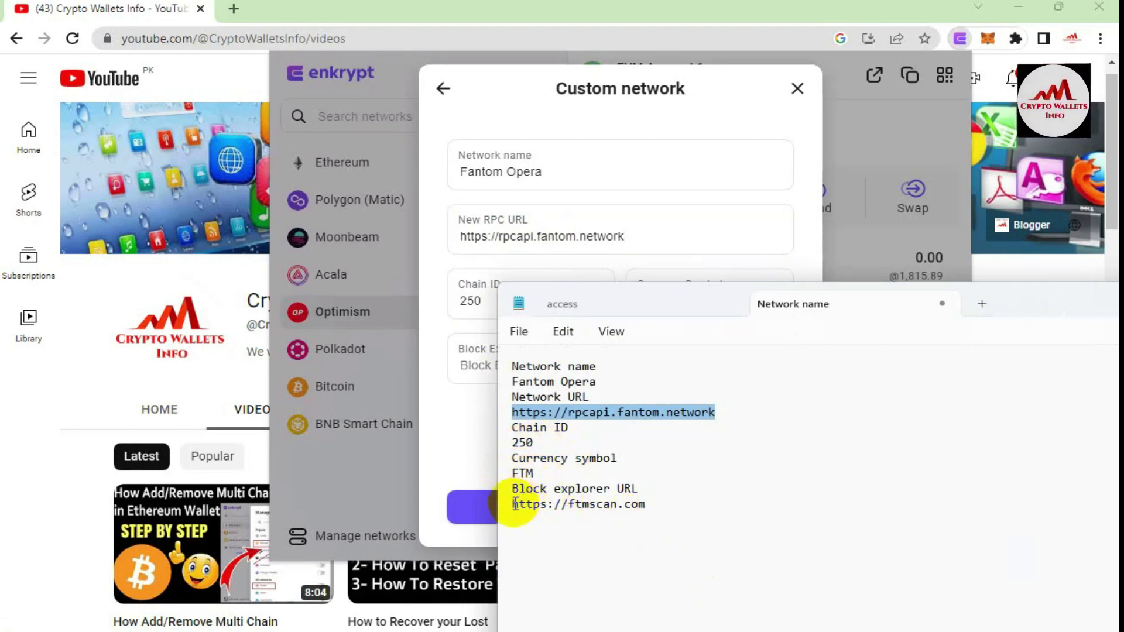
left_click_drag(513, 504, 651, 504)
key("ctrl+c")
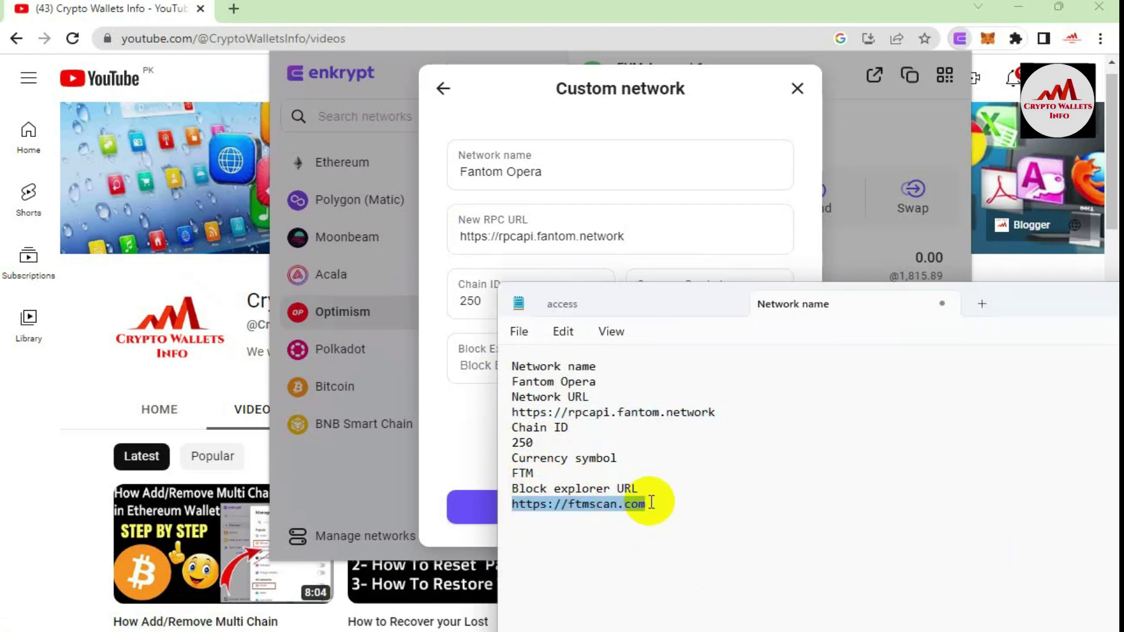
left_click(462, 405)
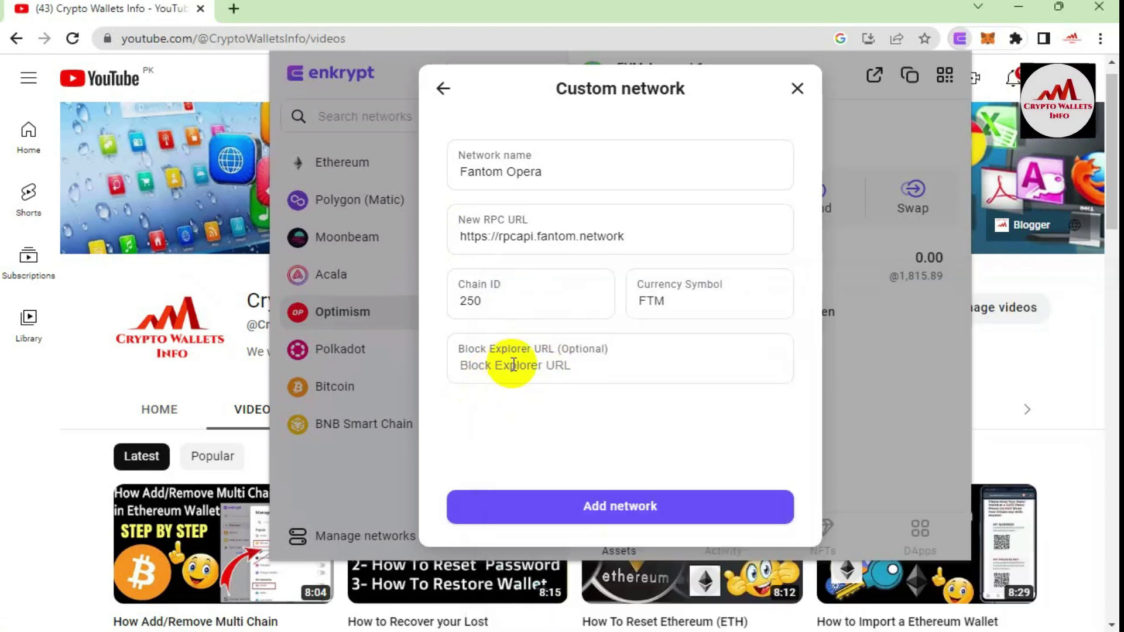
left_click(567, 366)
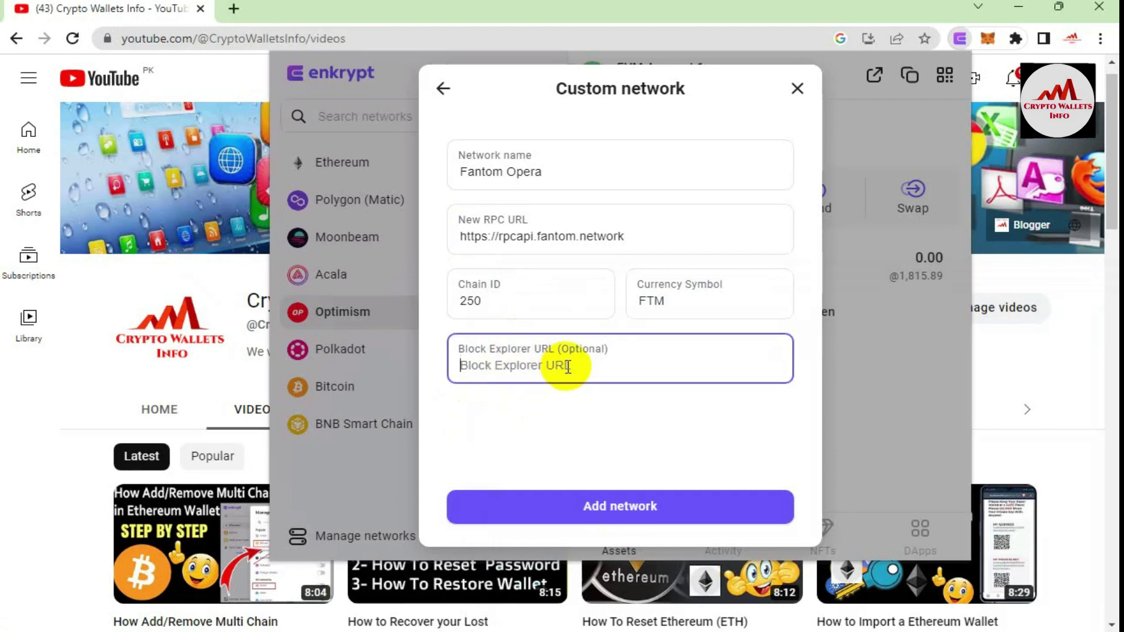
key("ctrl+v")
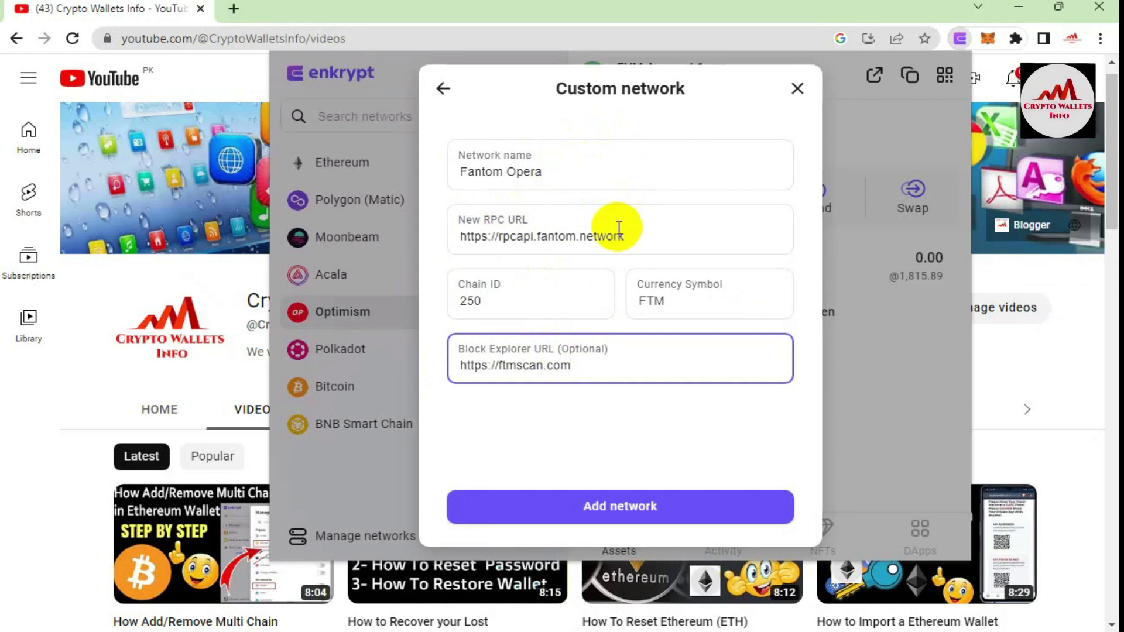
Add the network and scroll Manage networks down to the still-disabled Fantom Opera entry.
left_click(615, 506)
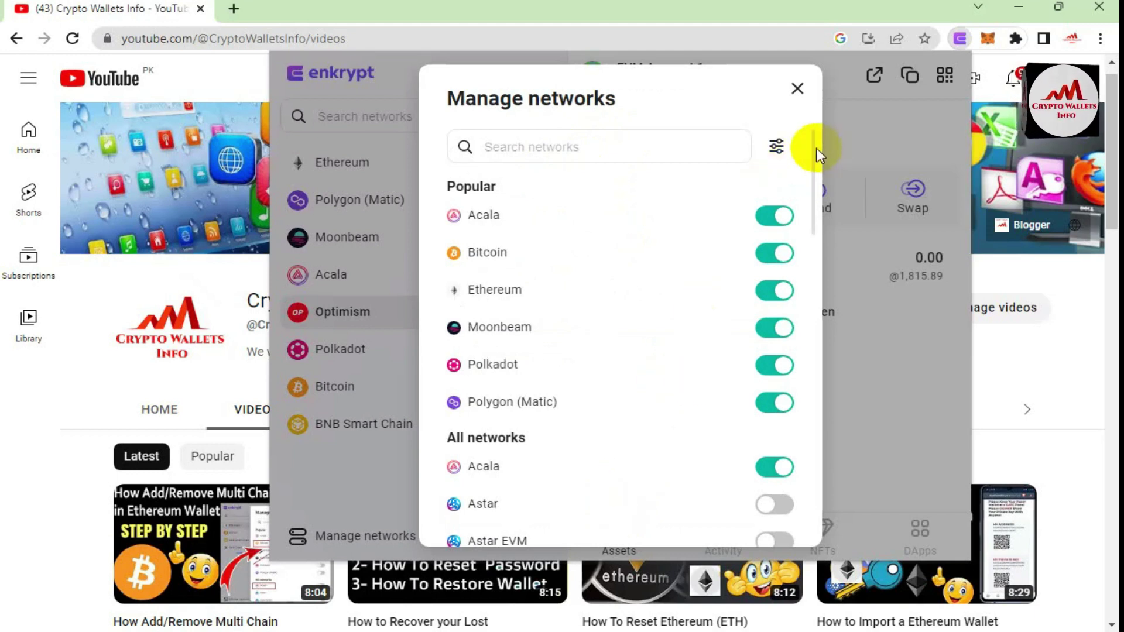
left_click_drag(814, 150, 816, 359)
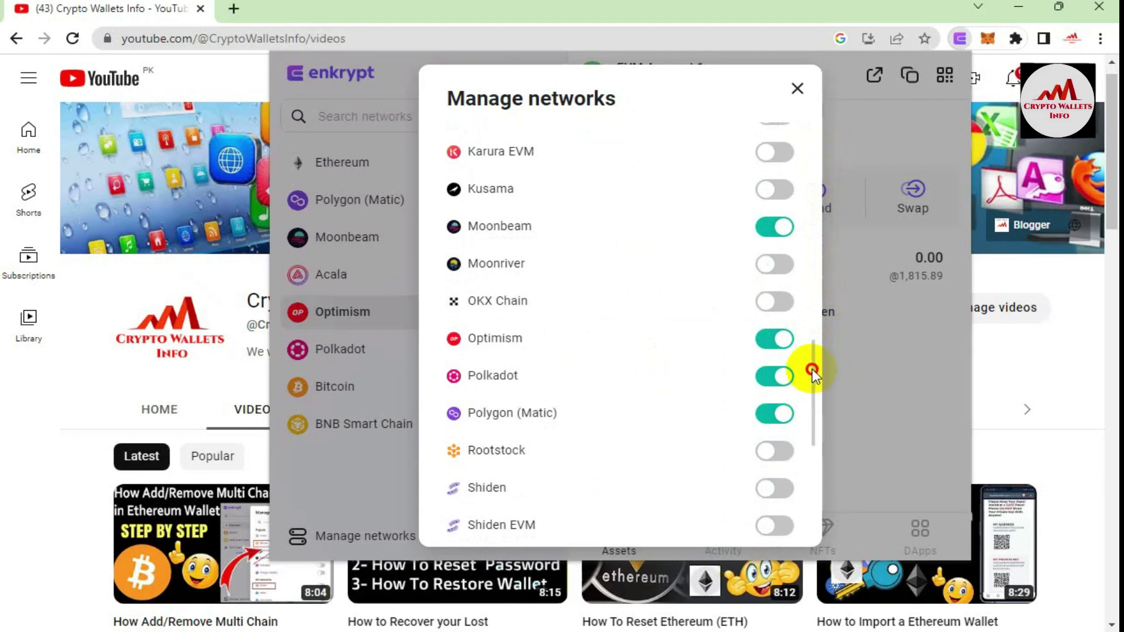
left_click_drag(813, 369, 814, 448)
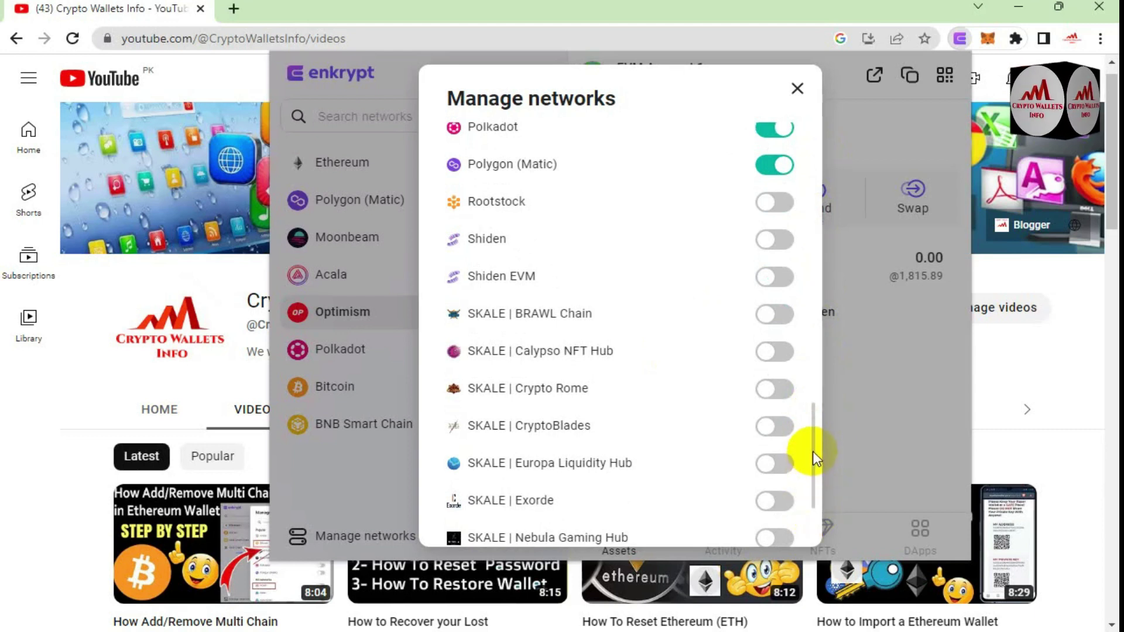
scroll(812, 451, "down", 2)
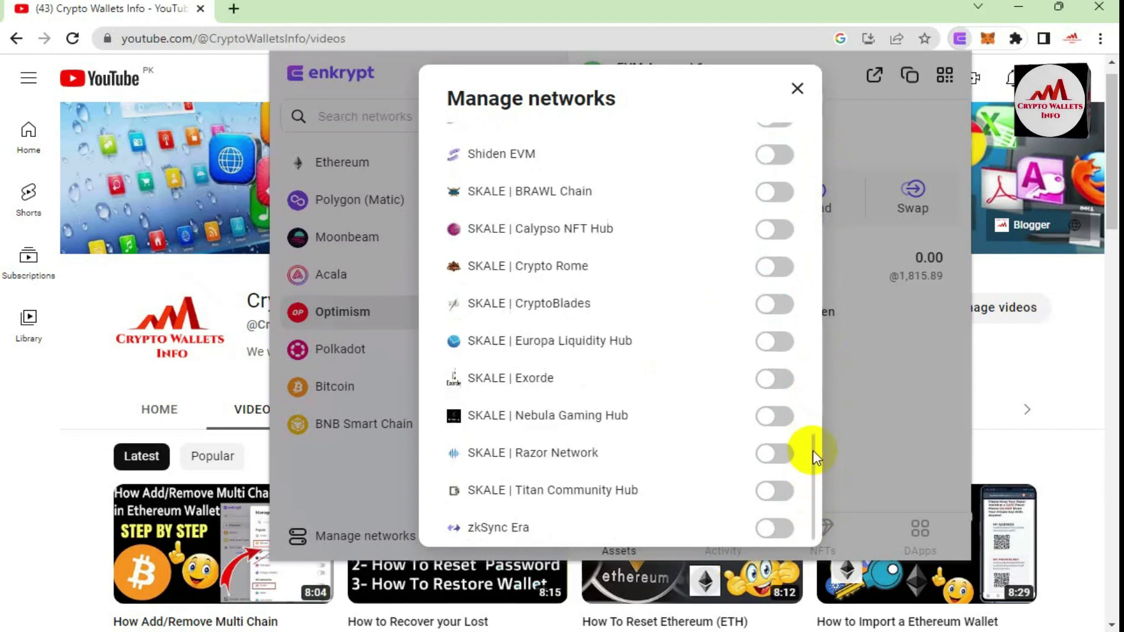
left_click(813, 481)
left_click_drag(813, 481, 807, 366)
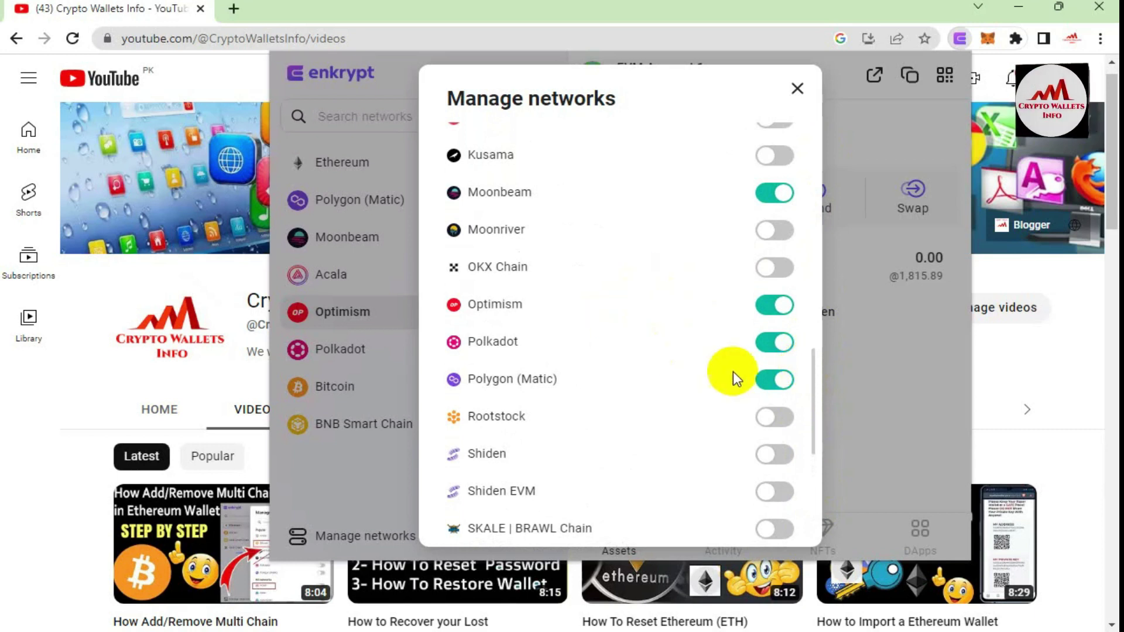
left_click_drag(813, 374, 813, 341)
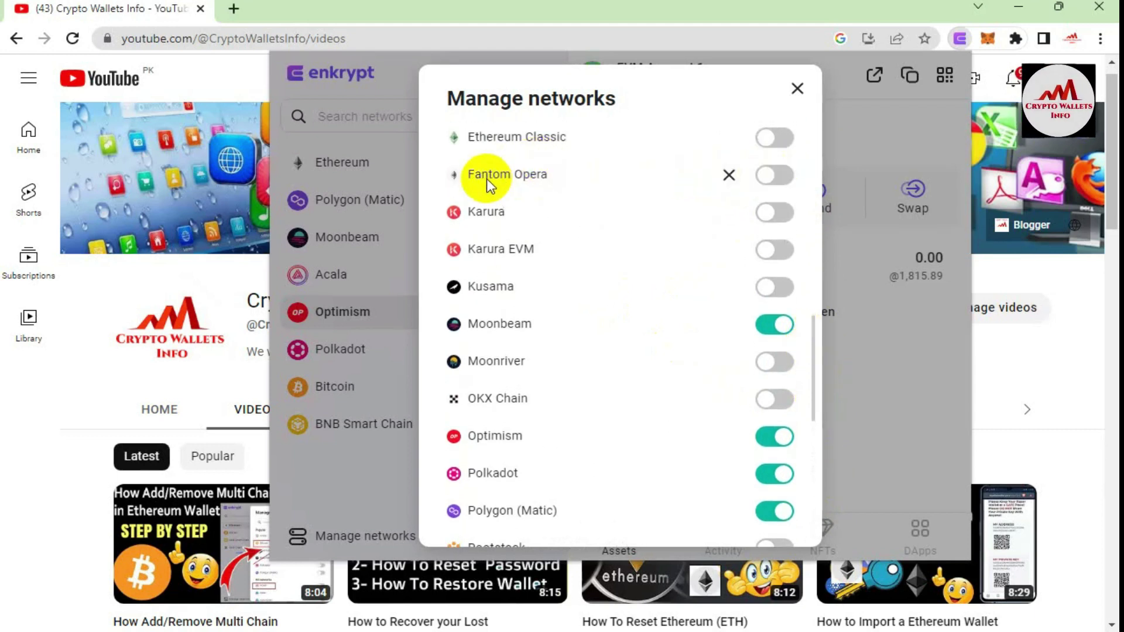
Switch on Fantom Opera in Manage networks and close the dialog.
left_click(787, 182)
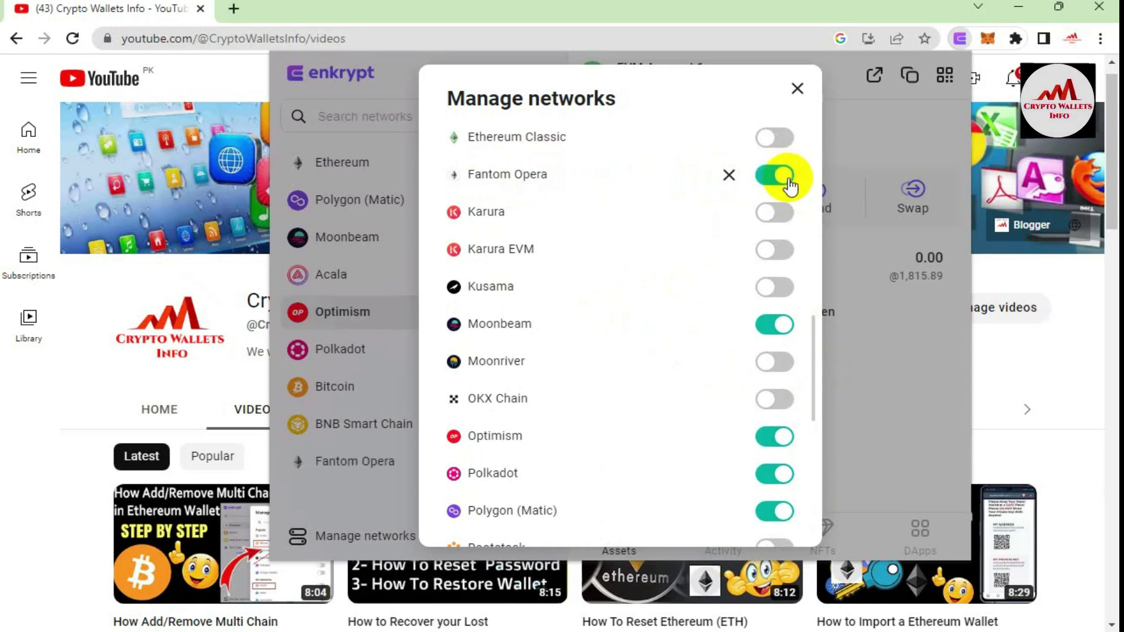
left_click(797, 91)
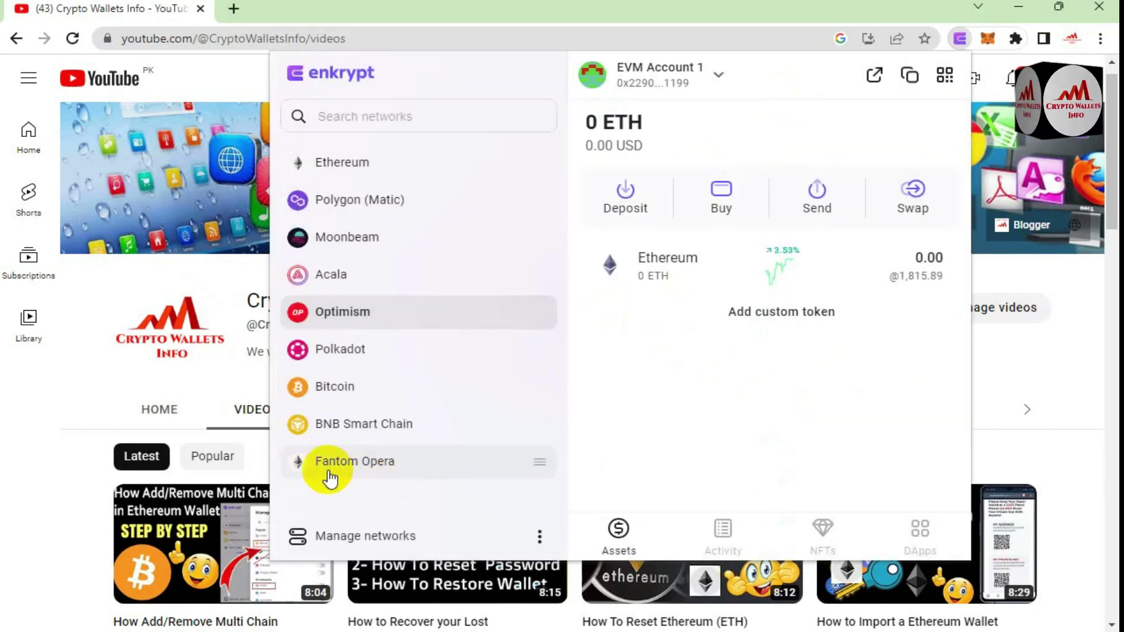
Select Fantom Opera in the network list to show the 0 FTM balance.
left_click(370, 472)
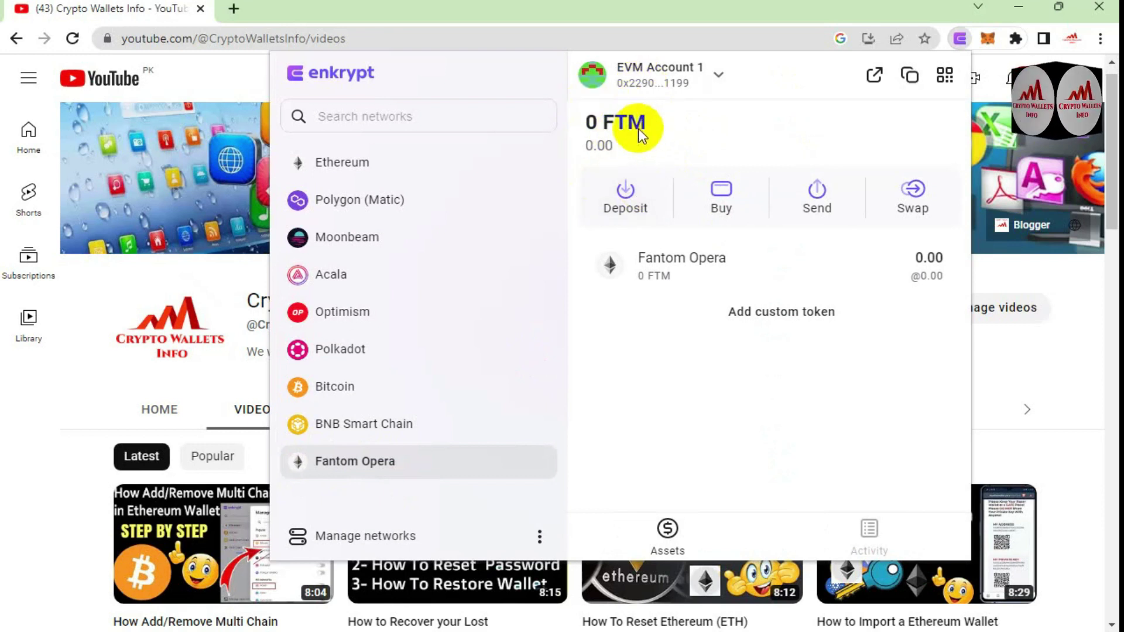
left_click(637, 206)
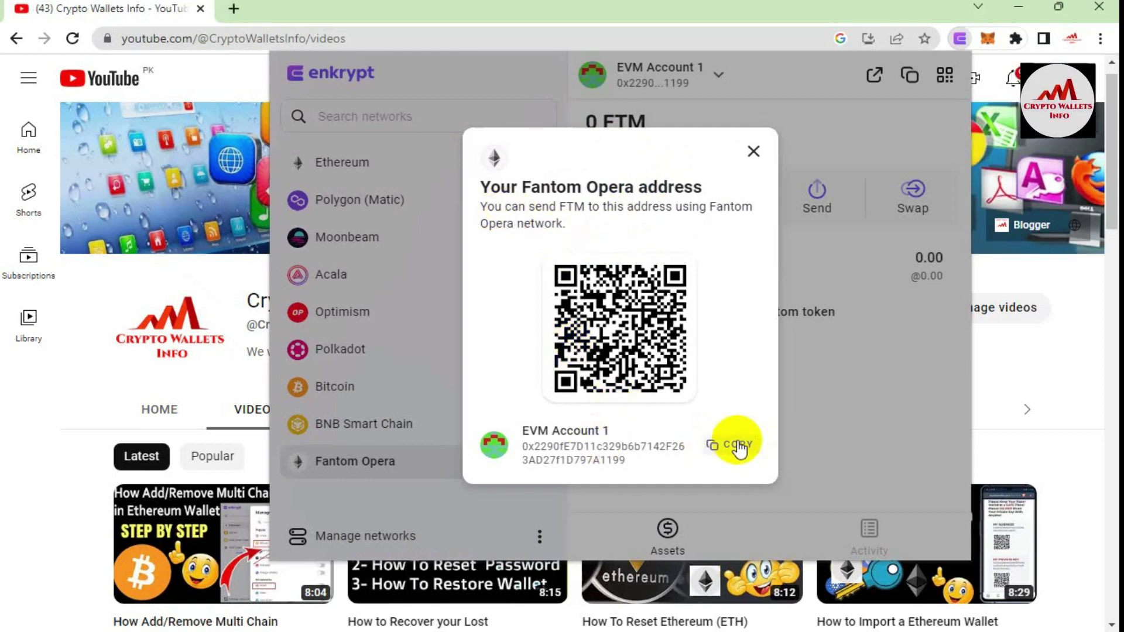
left_click(754, 152)
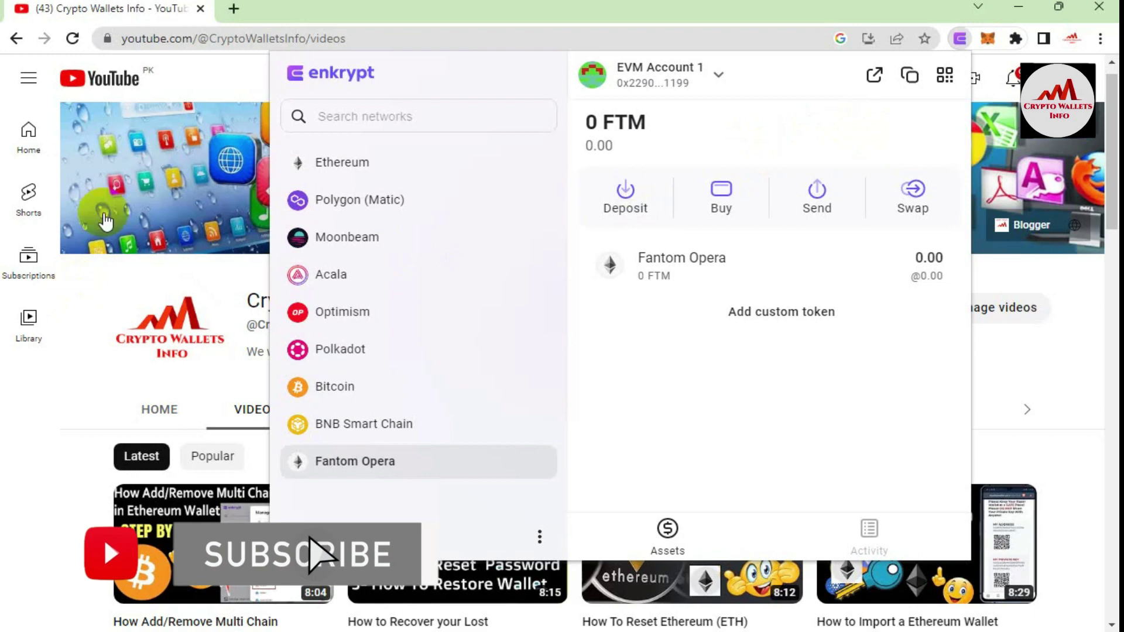
Dismiss the Enkrypt popup to reveal the Crypto Wallets Info Videos page.
left_click(218, 74)
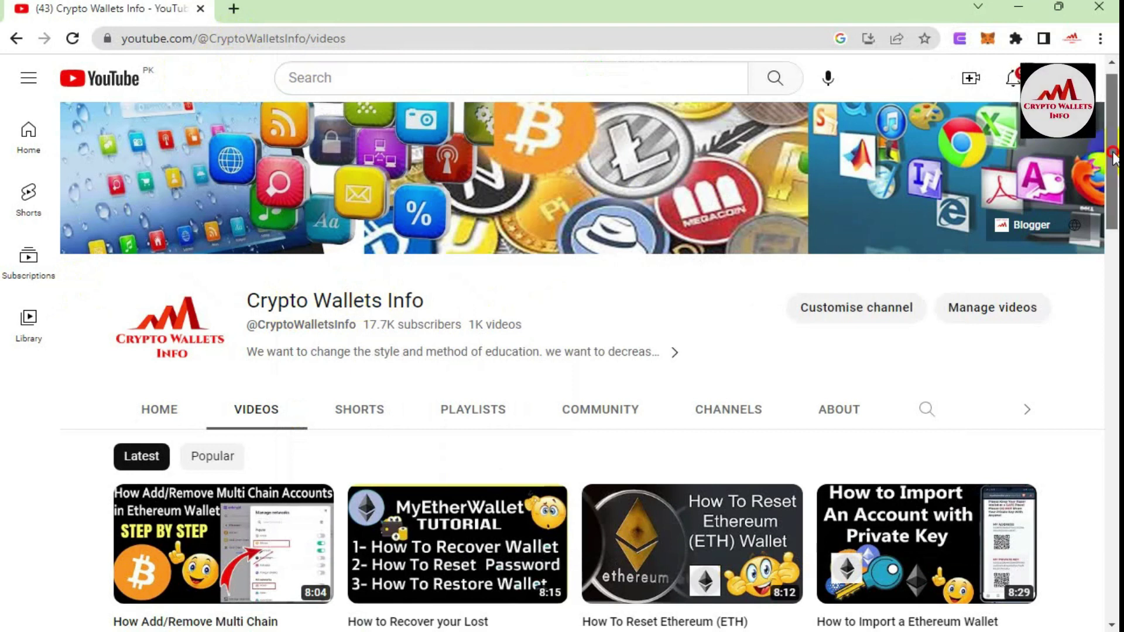
scroll(1107, 234, "down", 5)
scroll(1116, 111, "up", 5)
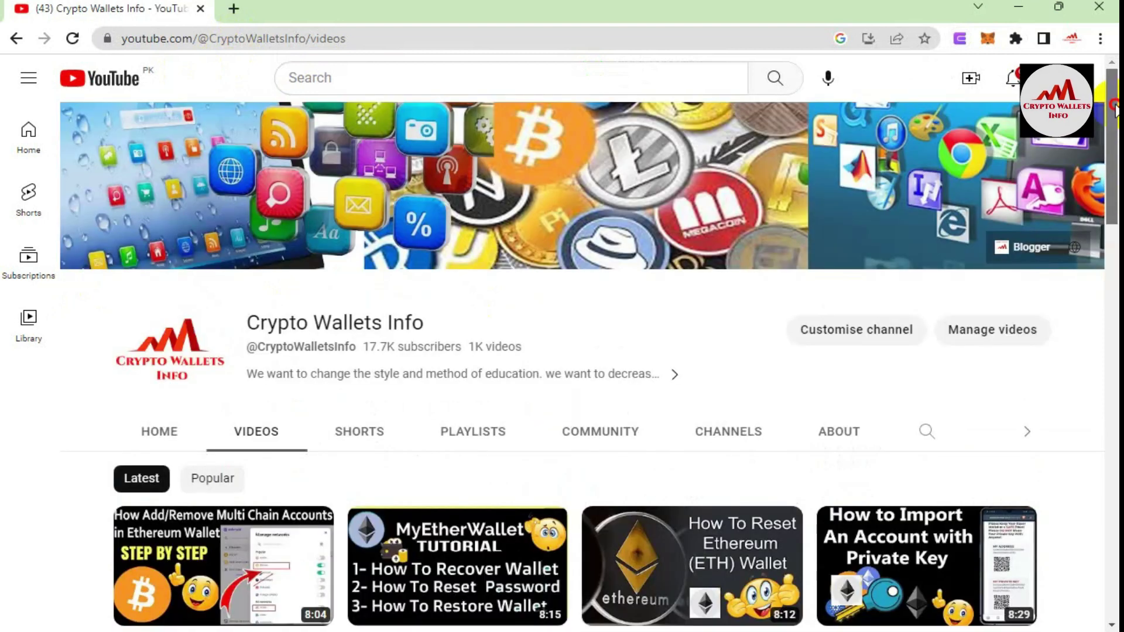